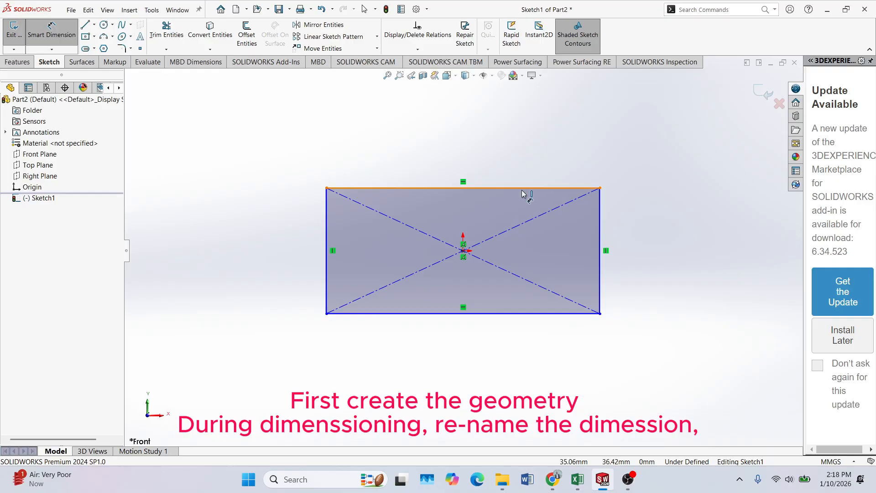
# - Dimension the rectangle's upper horizontal edge at 100 mm and name the dimension Length
pyautogui.click(518, 187)
pyautogui.click(473, 132)
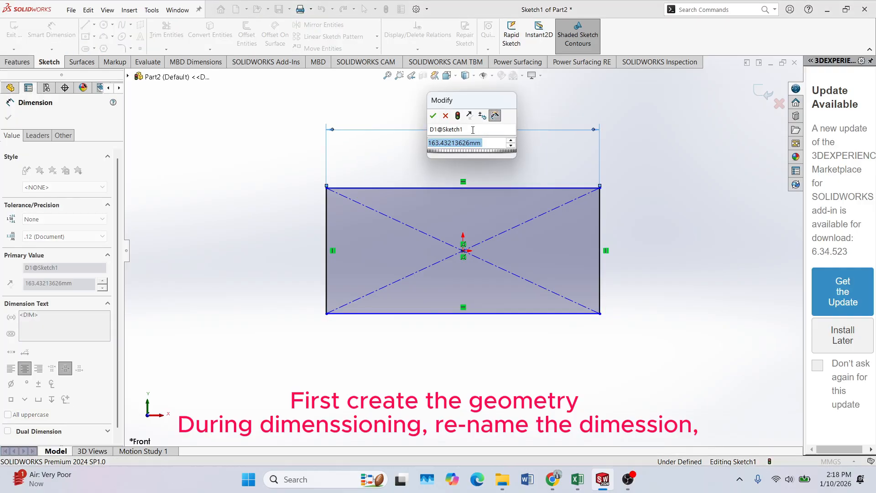
pyautogui.write('100')
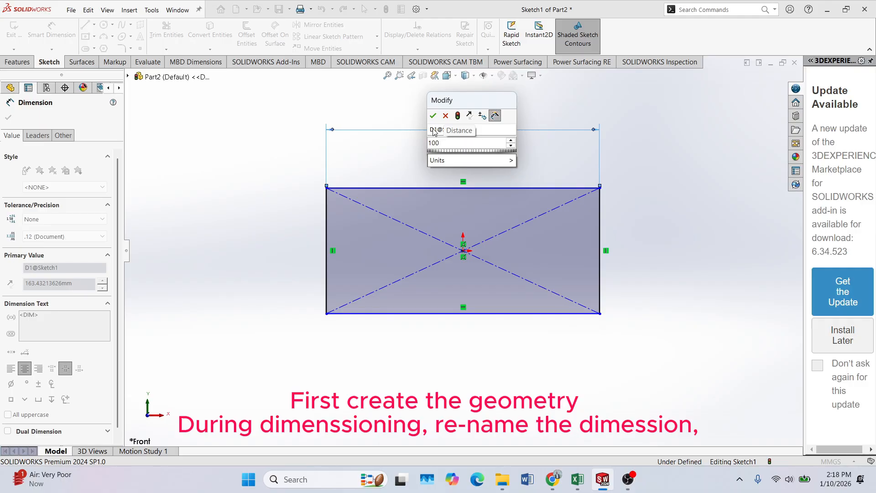
pyautogui.click(452, 133)
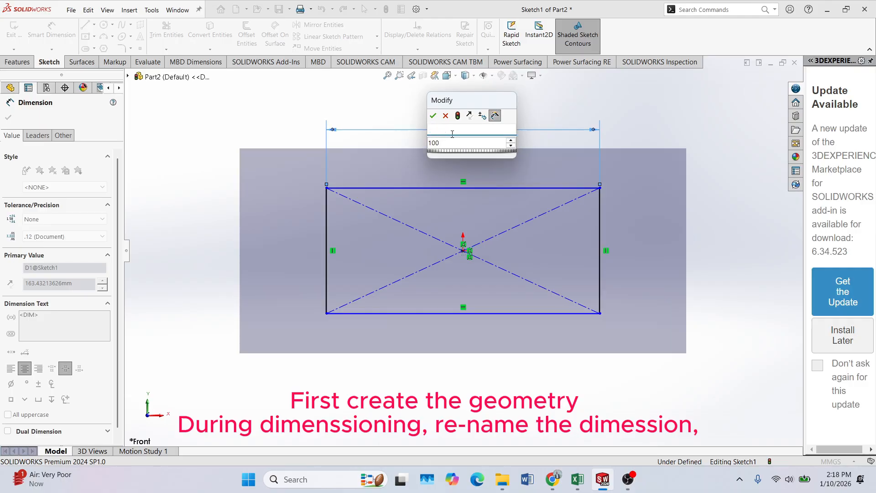
pyautogui.write('Length')
pyautogui.press('Return')
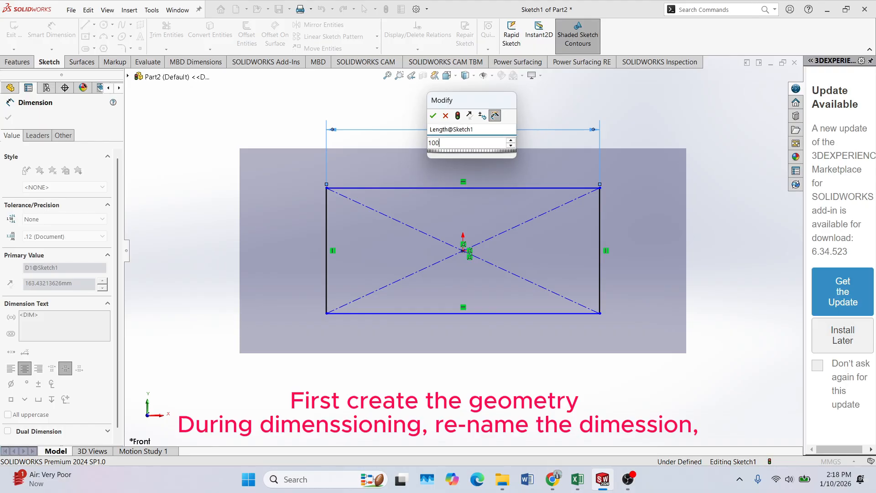
pyautogui.click(433, 116)
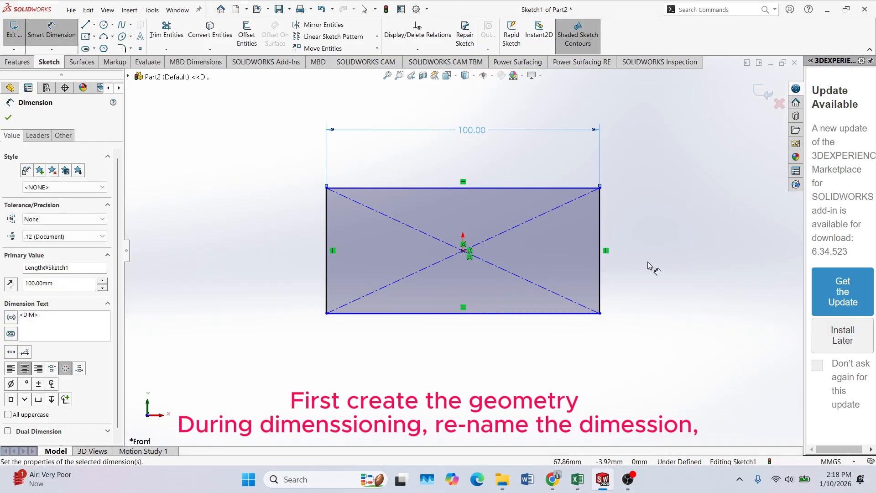
# - Dimension the rectangle's right vertical edge at 50 mm and name the dimension Breadth
pyautogui.click(601, 246)
pyautogui.click(660, 235)
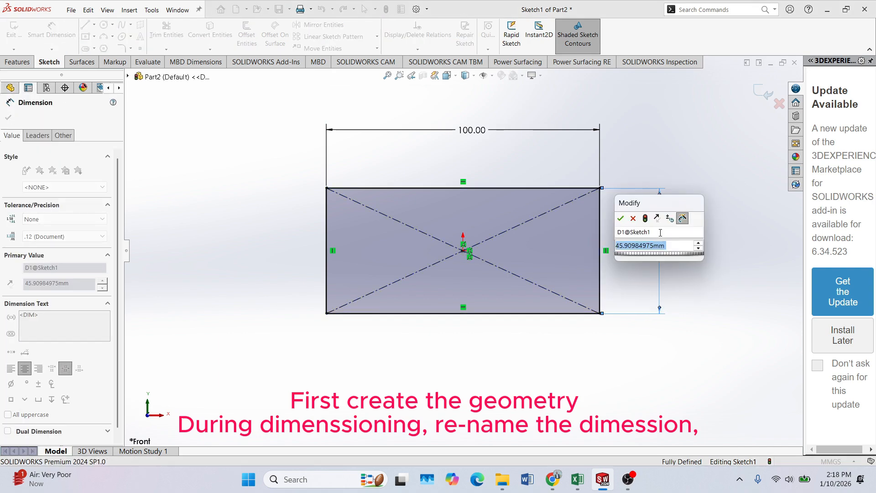
pyautogui.press('BackSpace')
pyautogui.write('50')
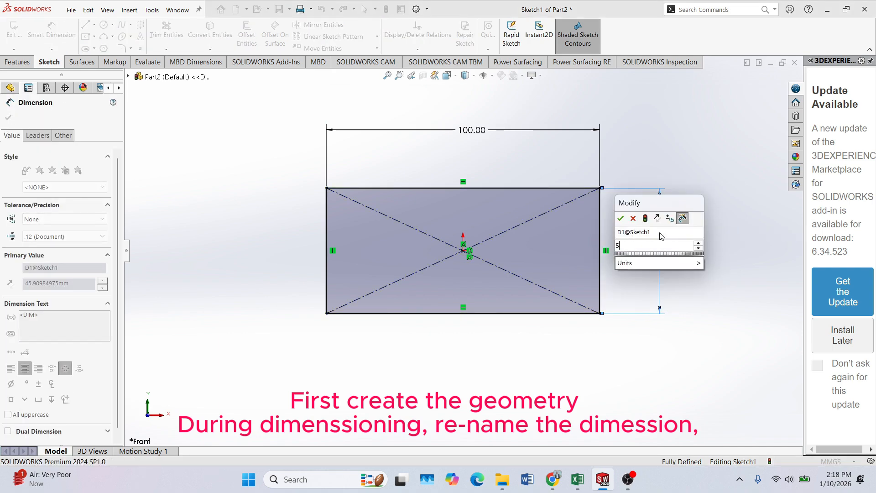
pyautogui.click(618, 233)
pyautogui.doubleClick(625, 232)
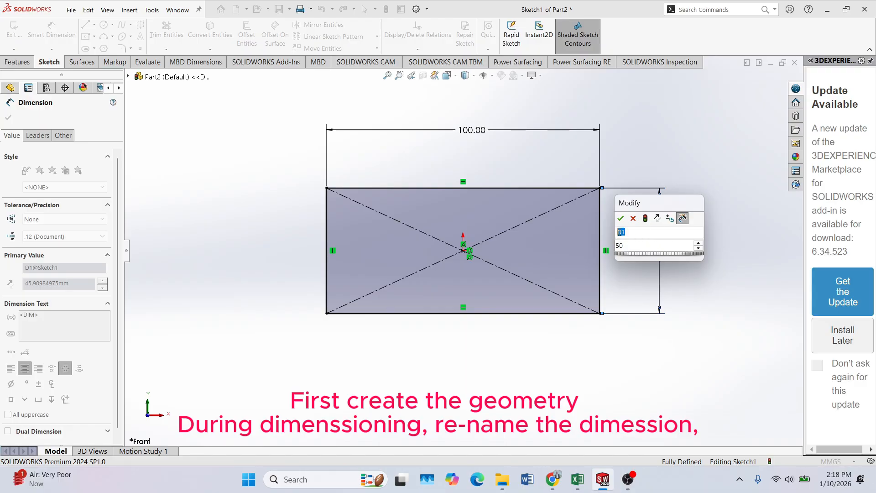
pyautogui.write('Breadth')
pyautogui.press('Return')
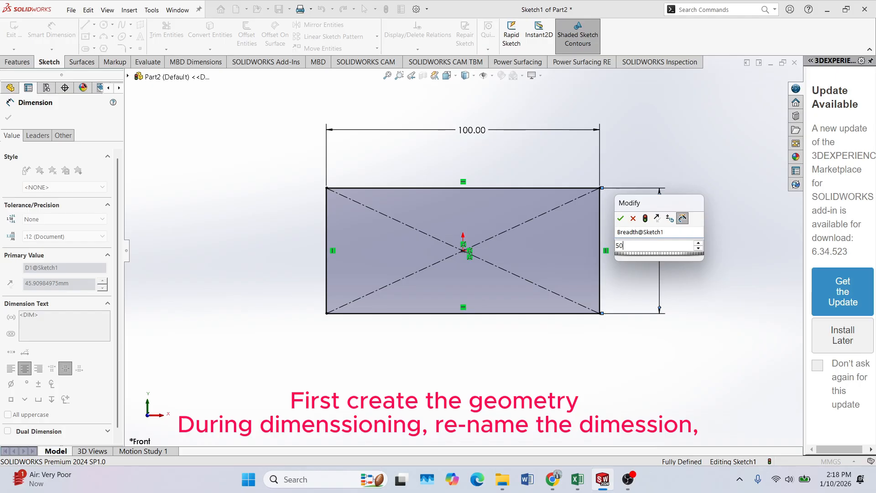
pyautogui.click(621, 219)
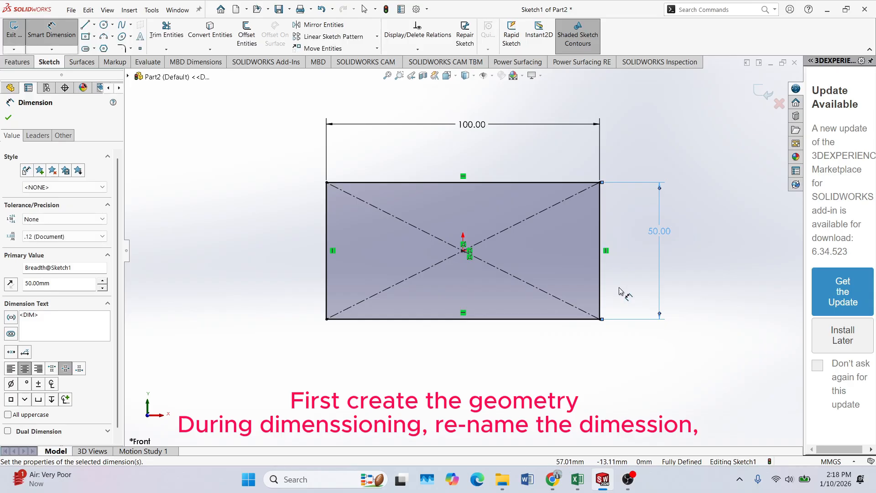
pyautogui.click(8, 118)
# - Extrude the rectangle as a blind boss with a depth of 20 mm
pyautogui.click(20, 64)
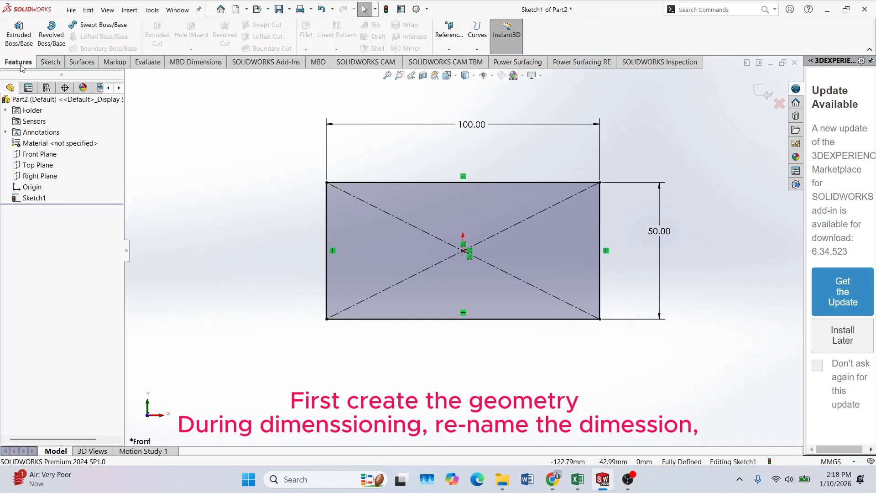
pyautogui.click(22, 31)
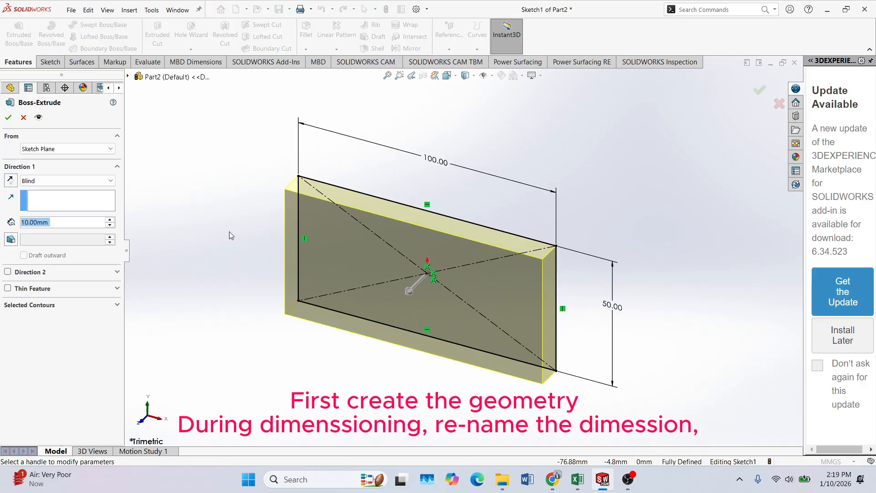
pyautogui.write('20')
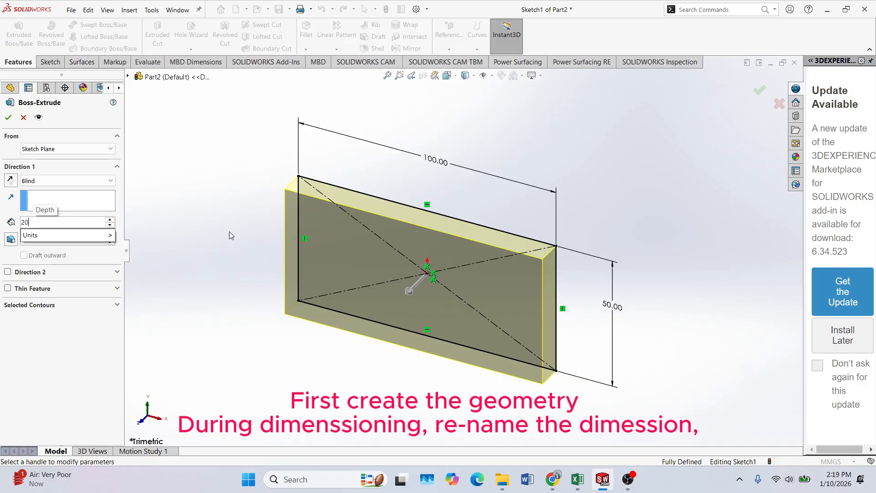
pyautogui.press('Return')
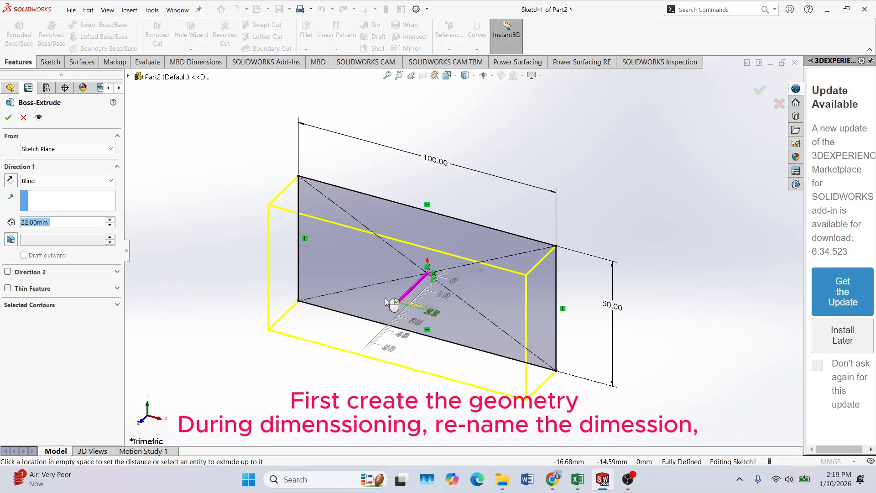
pyautogui.write('19')
pyautogui.press('BackSpace')
pyautogui.press('BackSpace')
pyautogui.write('20')
pyautogui.press('Return')
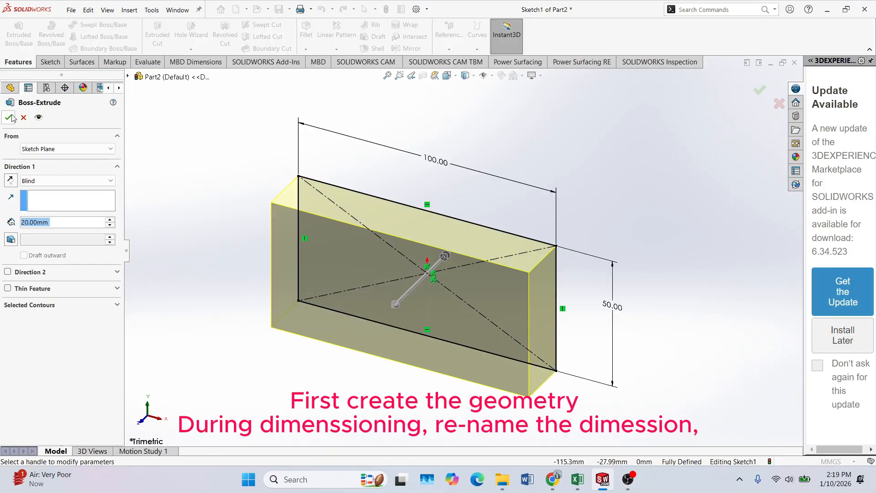
pyautogui.click(10, 117)
# - Start a sketch on the block's large front face and draw a circle about 31.6 mm in diameter centred on the origin
pyautogui.scroll(3, 445, 253)
pyautogui.moveTo(422, 245); pyautogui.dragTo(396, 231, button='middle')
pyautogui.click(398, 235)
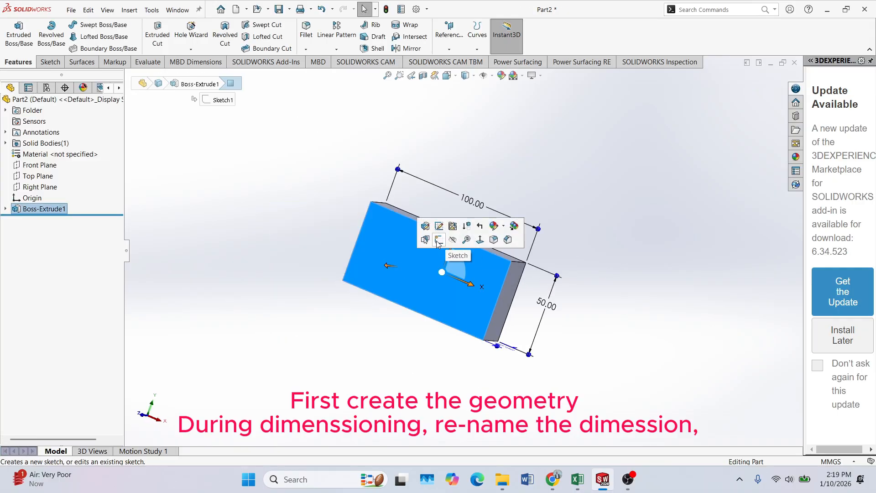
pyautogui.click(438, 238)
pyautogui.click(104, 24)
pyautogui.click(463, 250)
pyautogui.click(529, 250)
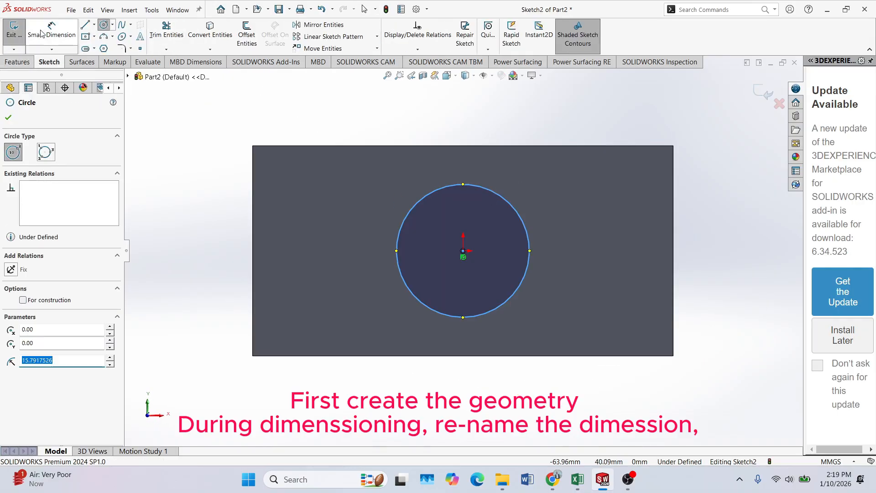
# - Dimension the circle's diameter at 15 mm and name the dimension Hole Diameter
pyautogui.click(51, 29)
pyautogui.click(528, 219)
pyautogui.click(578, 101)
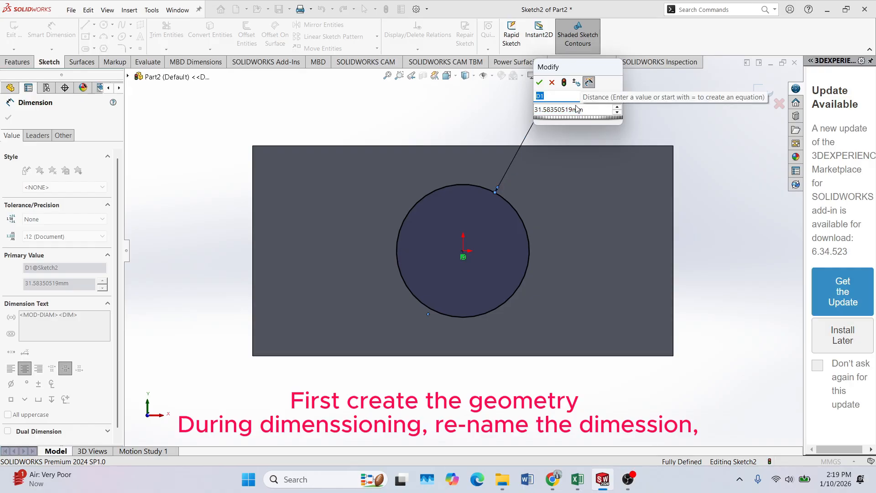
pyautogui.press('Tab')
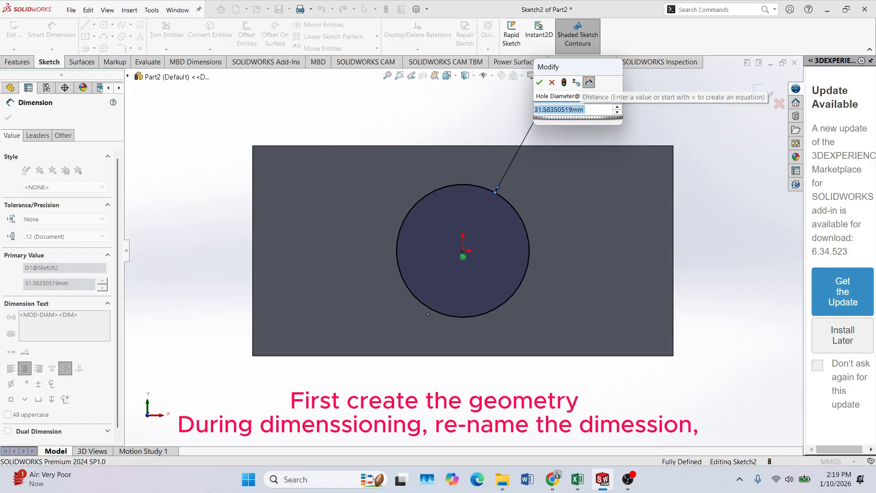
pyautogui.write('15')
pyautogui.press('Return')
pyautogui.click(8, 118)
# - Cut the circle through the full thickness of the block with Extruded Cut
pyautogui.click(18, 61)
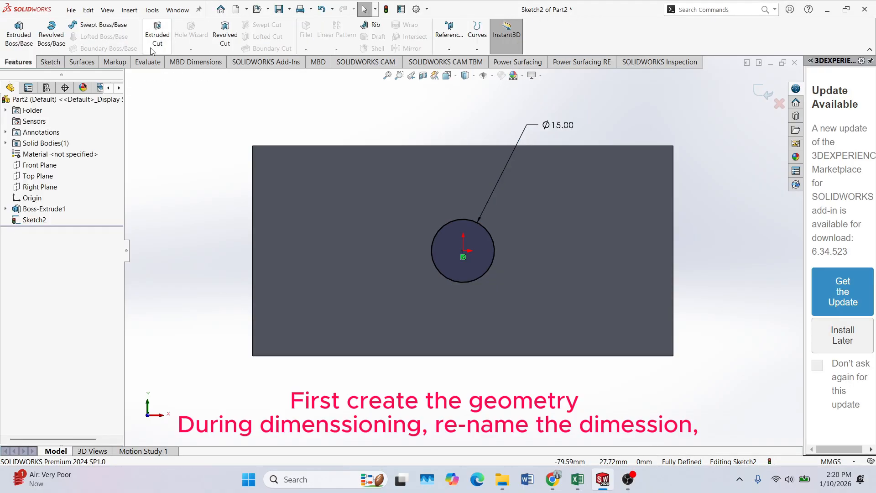
pyautogui.click(157, 35)
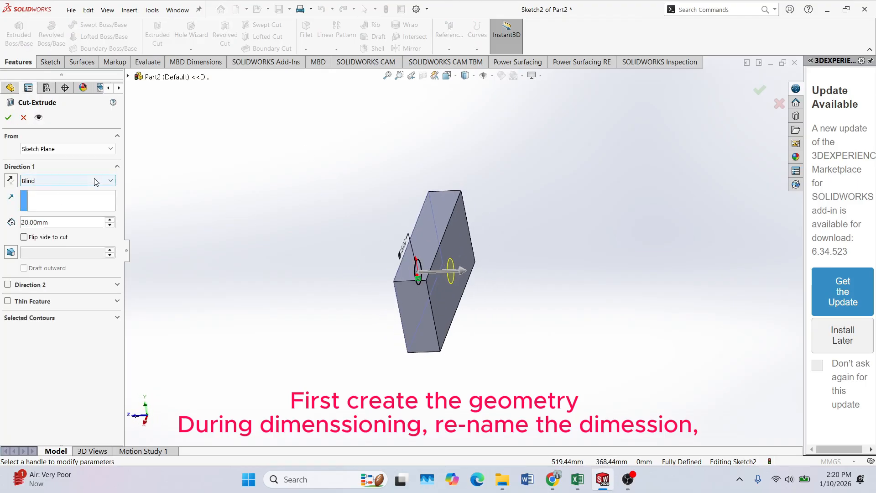
pyautogui.click(95, 181)
pyautogui.click(64, 230)
pyautogui.click(441, 297)
pyautogui.click(8, 117)
# - Fillet the block's four short corner edges with a 10 mm radius, using full preview
pyautogui.moveTo(311, 336); pyautogui.dragTo(436, 92, button='middle')
pyautogui.click(305, 30)
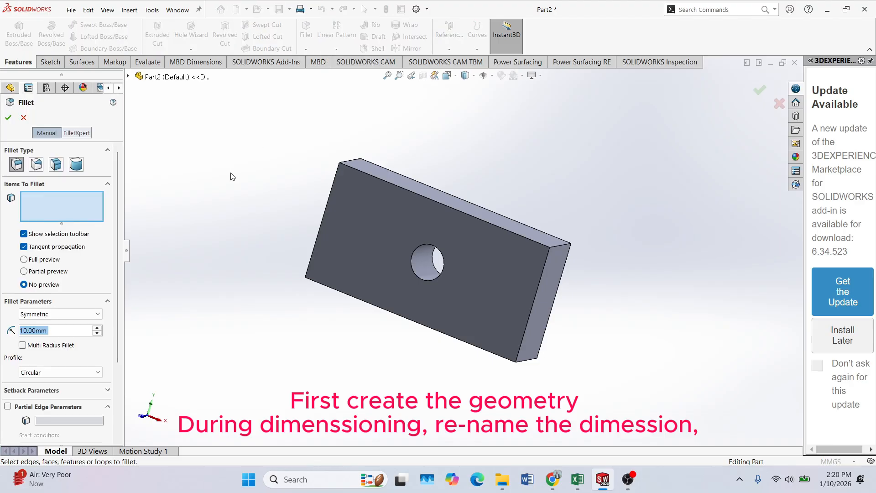
pyautogui.click(561, 247)
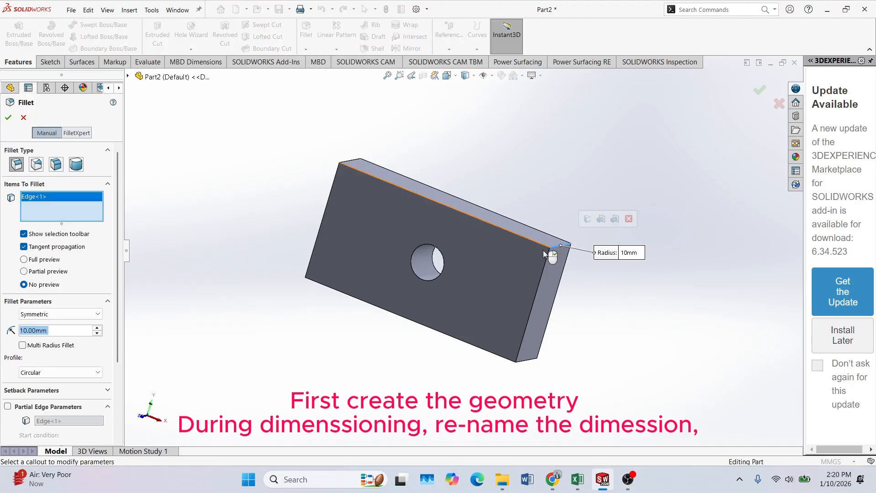
pyautogui.click(24, 259)
pyautogui.moveTo(315, 248); pyautogui.dragTo(320, 192, button='middle')
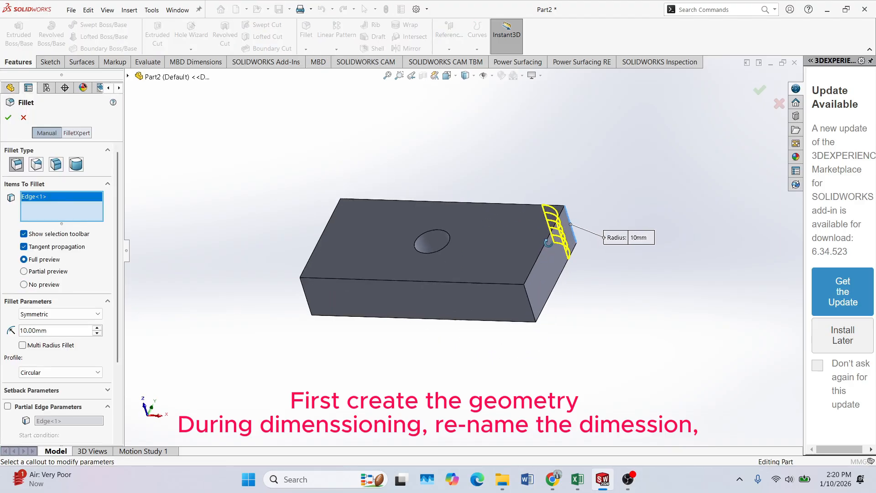
pyautogui.click(535, 297)
pyautogui.moveTo(538, 297); pyautogui.dragTo(625, 319, button='middle')
pyautogui.click(386, 351)
pyautogui.click(307, 269)
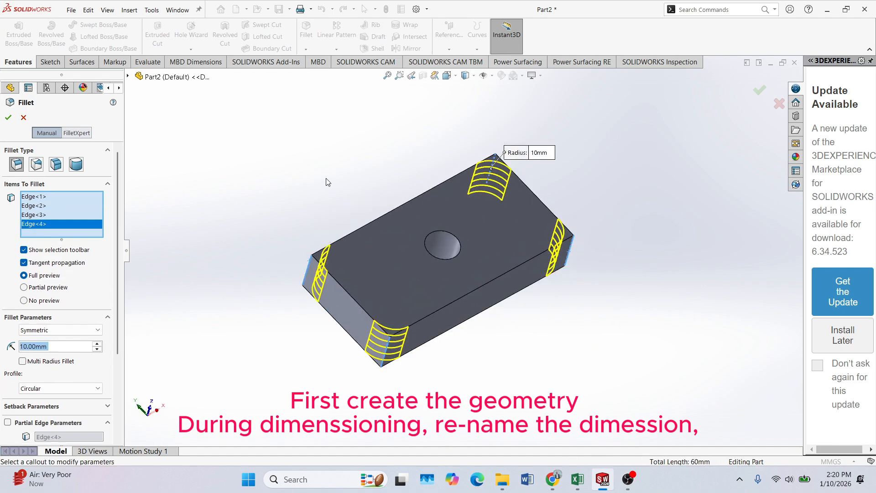
pyautogui.moveTo(327, 180); pyautogui.dragTo(296, 256, button='middle')
pyautogui.click(8, 117)
# - Save the part as Test 1 in the Tutorials folder
pyautogui.moveTo(551, 353); pyautogui.dragTo(487, 356, button='middle')
pyautogui.hotkey('ctrl', 's')
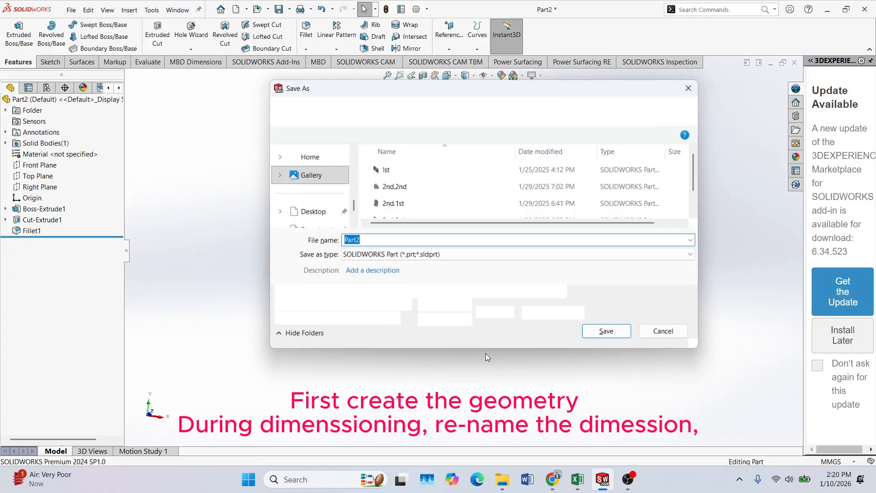
pyautogui.press('BackSpace')
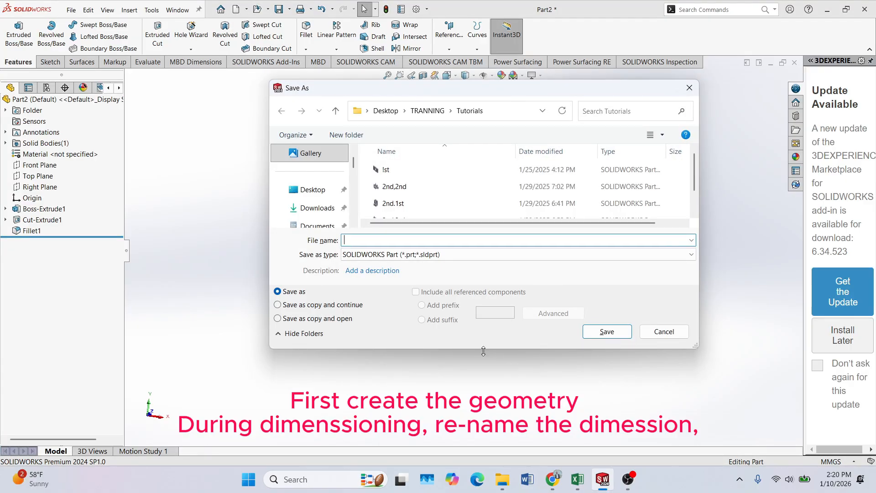
pyautogui.write('Test ')
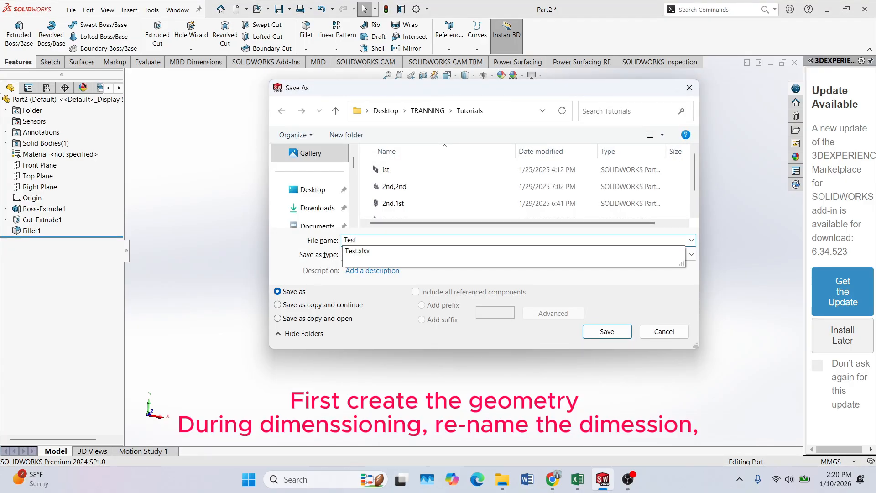
pyautogui.write('1')
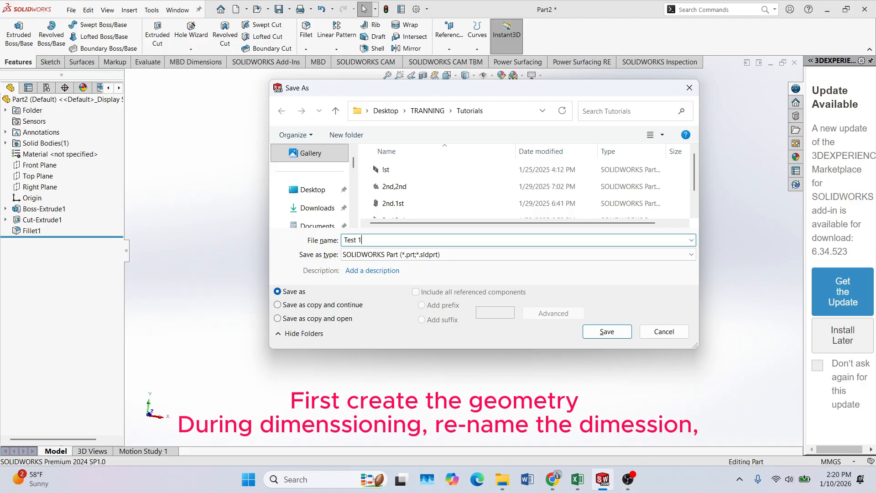
pyautogui.press('Return')
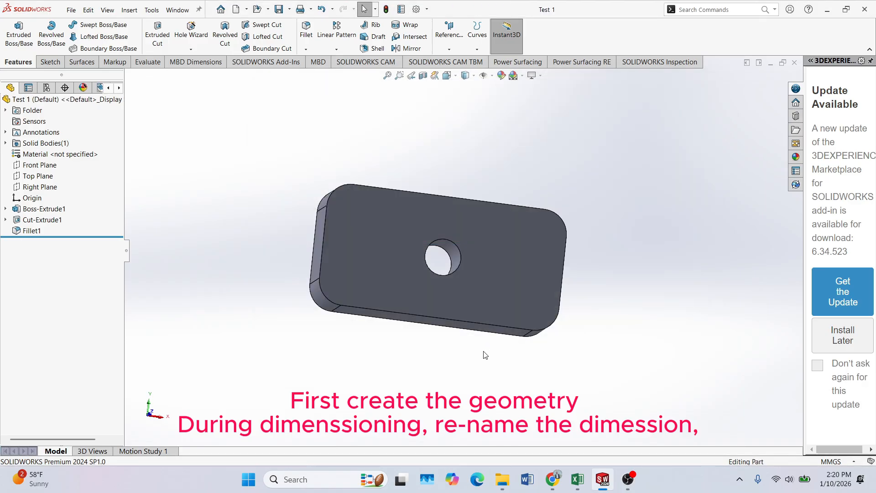
# - Open the equations manager in dimension view, then enlarge its window and move it to show all model dimensions
pyautogui.scroll(-2, 355, 207)
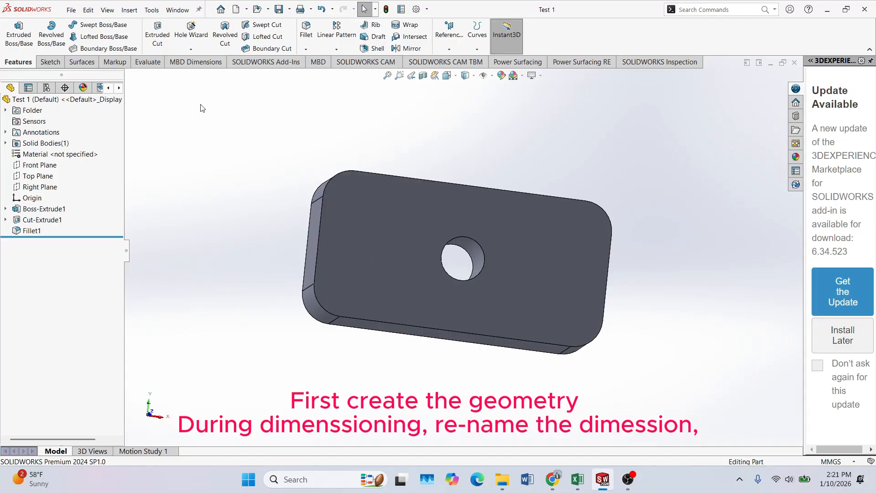
pyautogui.click(152, 11)
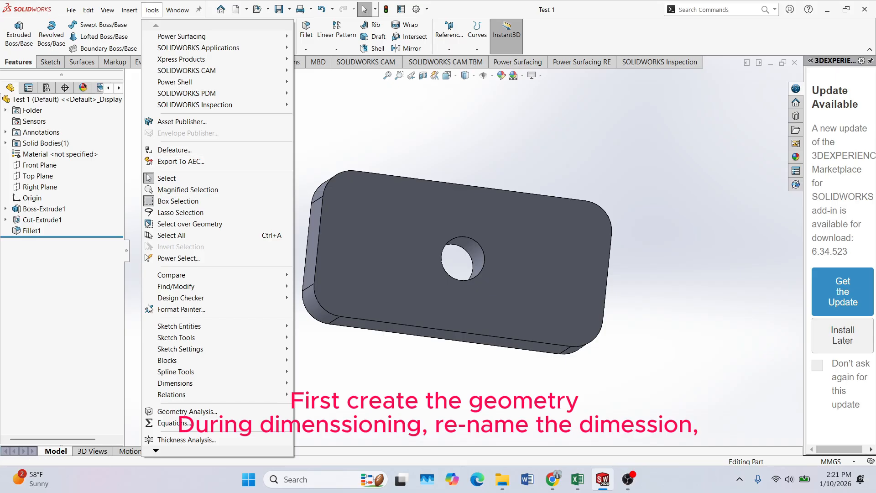
pyautogui.click(173, 423)
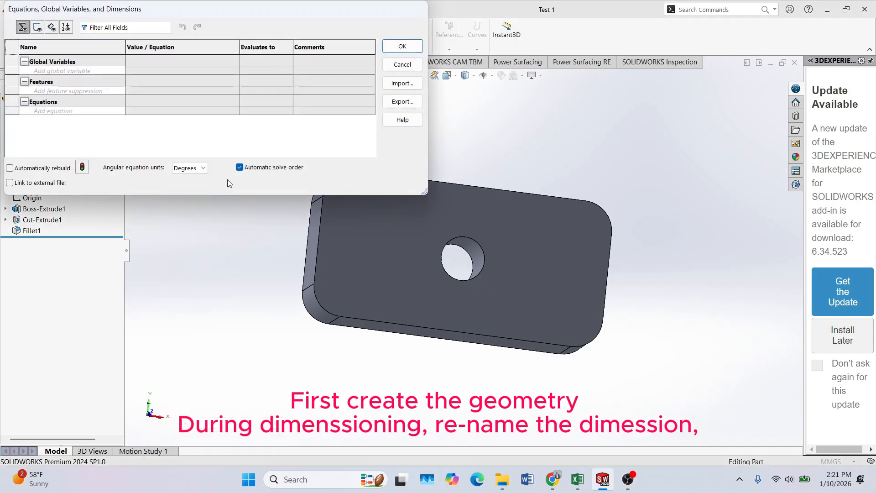
pyautogui.click(24, 101)
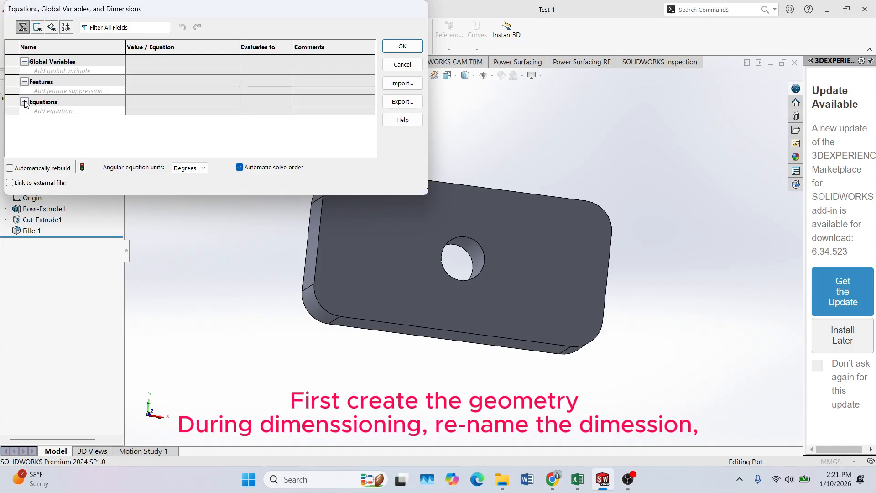
pyautogui.click(38, 27)
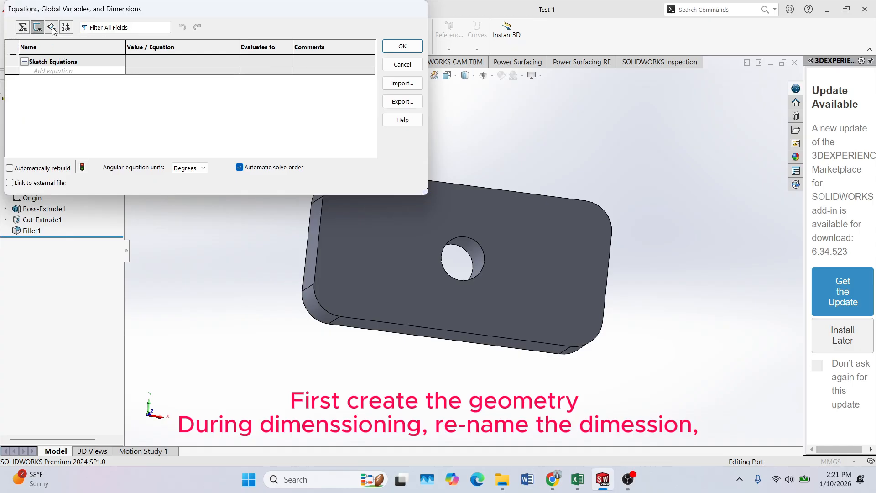
pyautogui.click(52, 27)
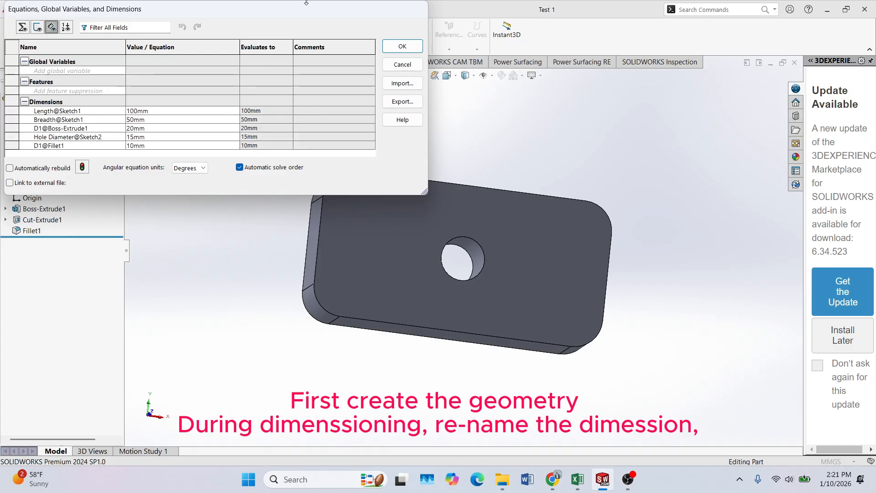
pyautogui.moveTo(357, 2); pyautogui.dragTo(357, 42)
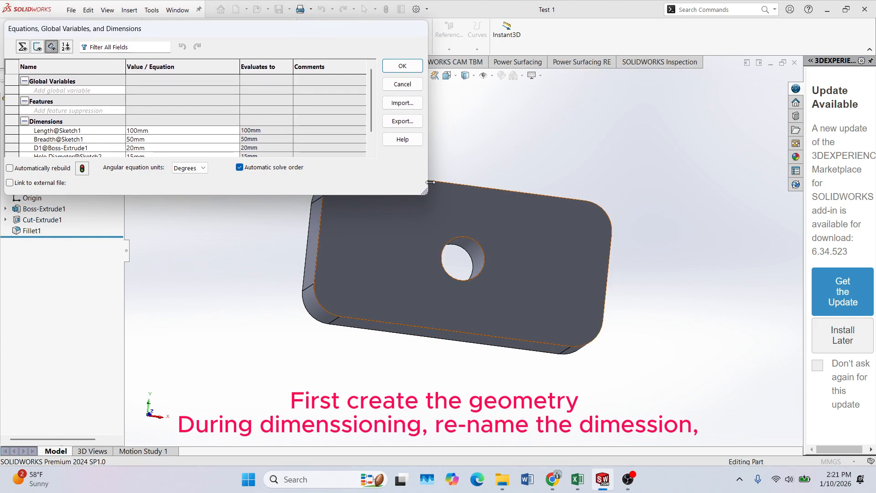
pyautogui.moveTo(431, 182); pyautogui.dragTo(518, 249)
pyautogui.moveTo(421, 31); pyautogui.dragTo(552, 128)
# - Rename the D1 dimension of Boss-Extrude1 as Height
pyautogui.click(174, 229)
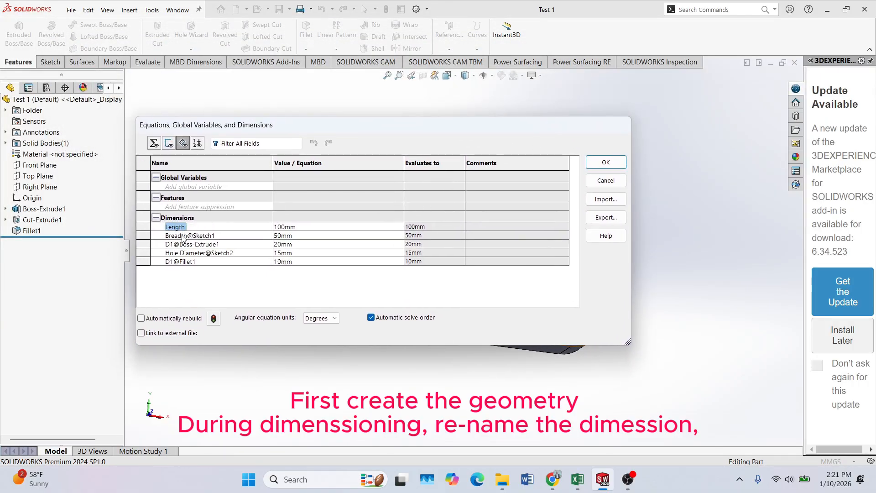
pyautogui.click(176, 235)
pyautogui.click(170, 245)
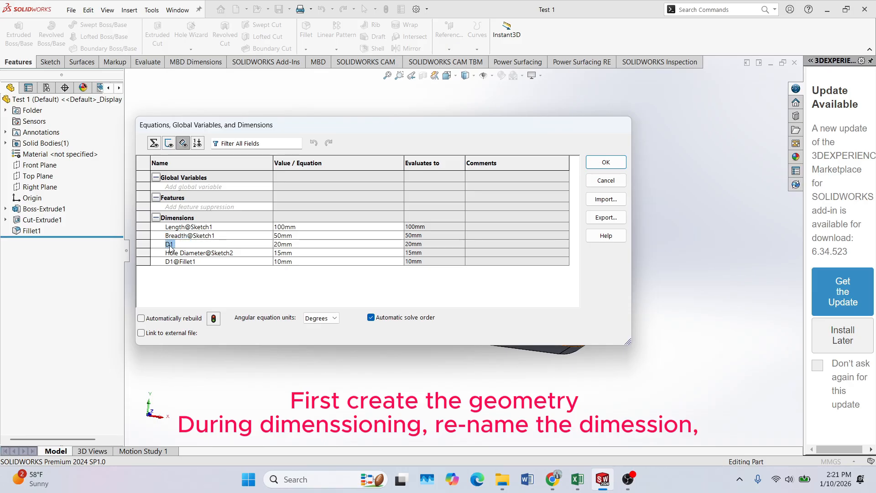
pyautogui.press('BackSpace')
pyautogui.write('Height')
pyautogui.press('Tab')
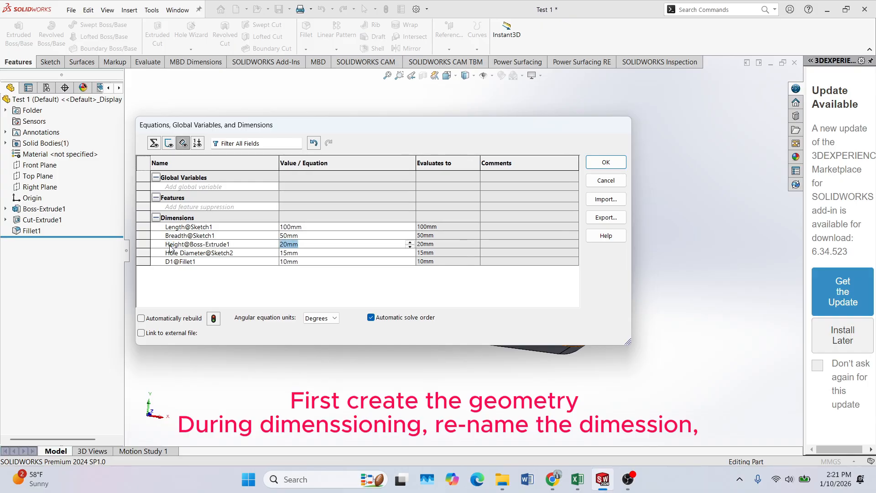
# - Rename the D1 dimension of Fillet1 as Fillet radius and accept the changes in the equations manager
pyautogui.click(180, 253)
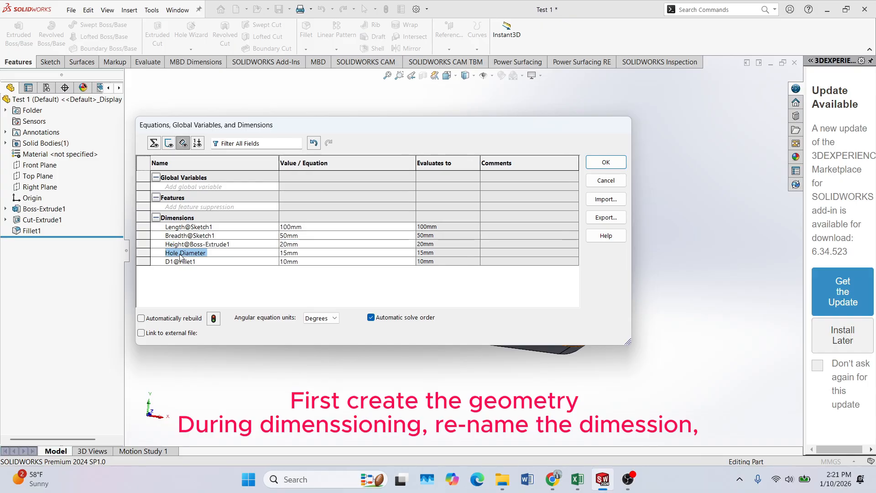
pyautogui.click(168, 261)
pyautogui.click(168, 263)
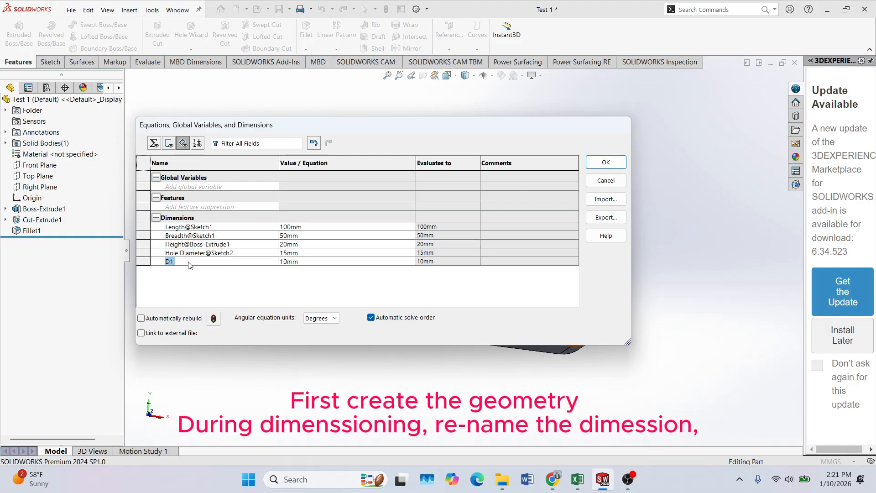
pyautogui.write('Fillet radius')
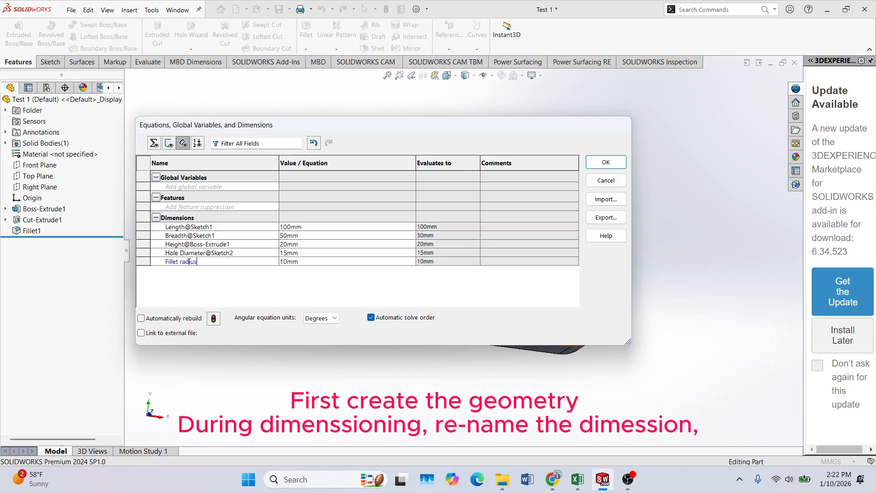
pyautogui.press('Tab')
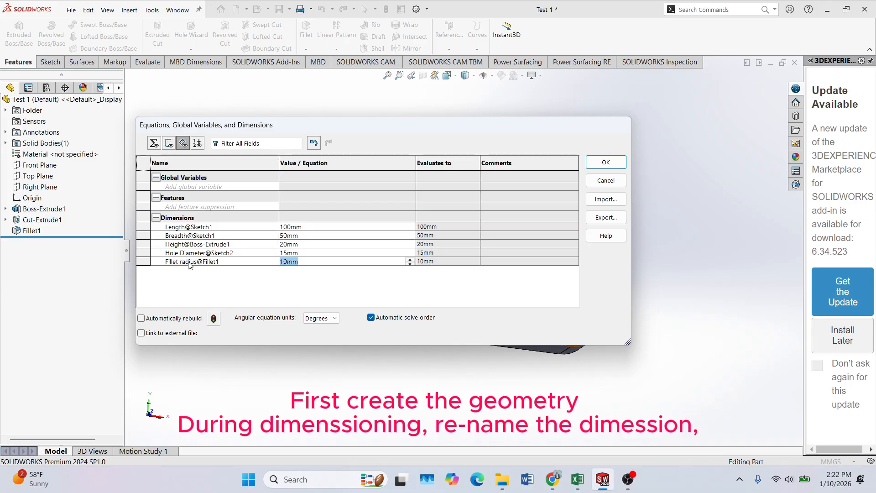
pyautogui.click(606, 162)
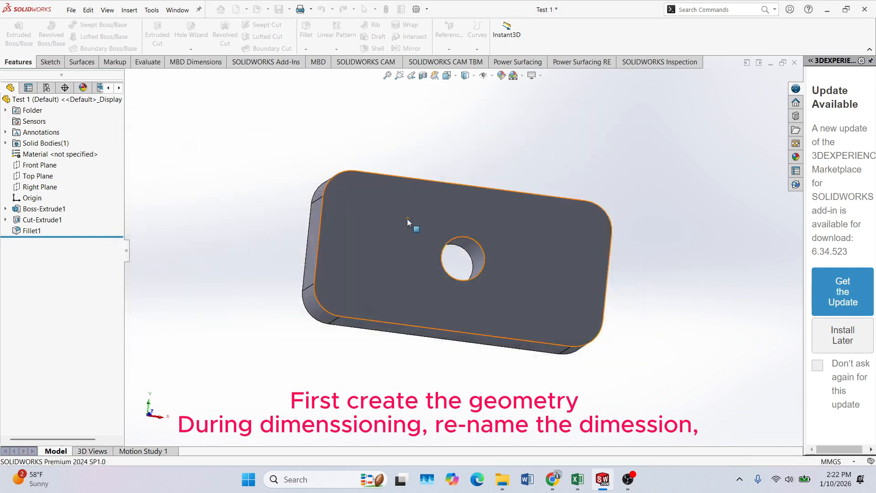
# - Insert an auto-created Excel design table containing the length, breadth, height, hole diameter and fillet radius dimensions, and close the table
pyautogui.moveTo(404, 301); pyautogui.dragTo(334, 243, button='middle')
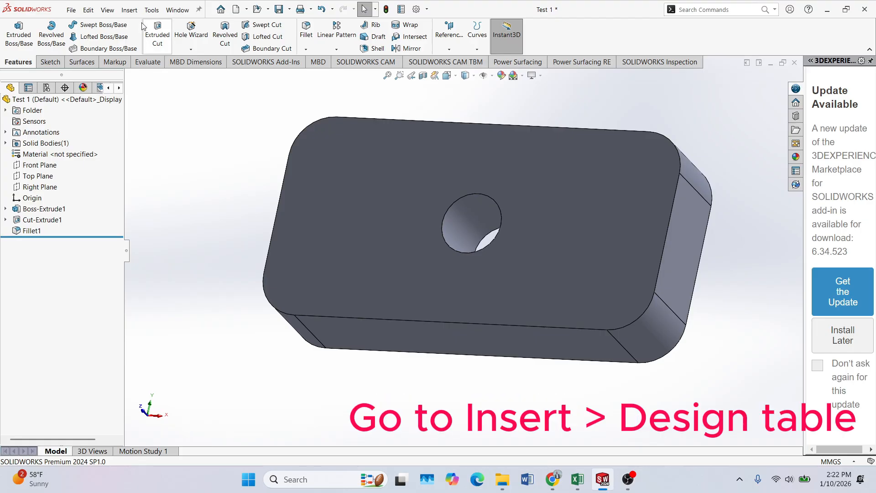
pyautogui.click(129, 9)
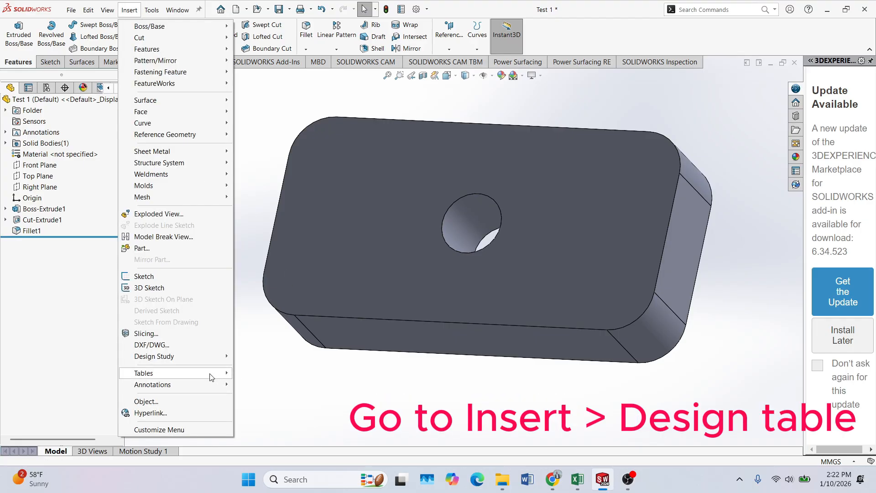
pyautogui.moveTo(210, 377)
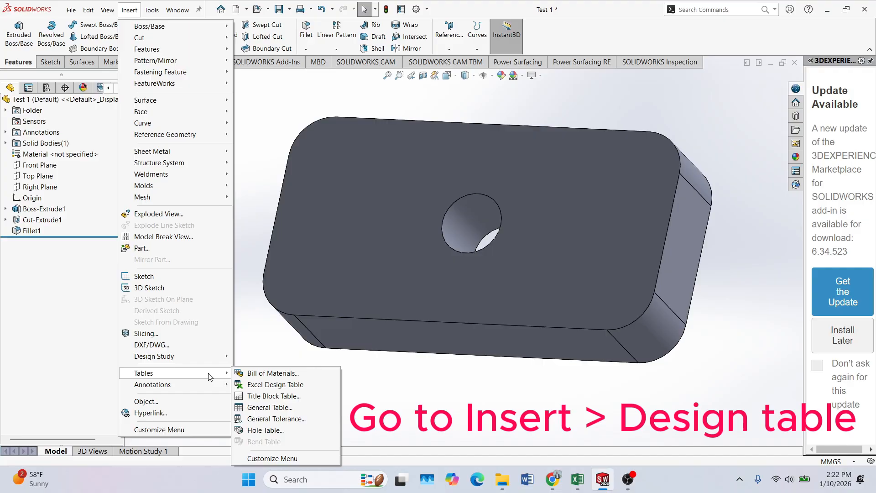
pyautogui.click(283, 385)
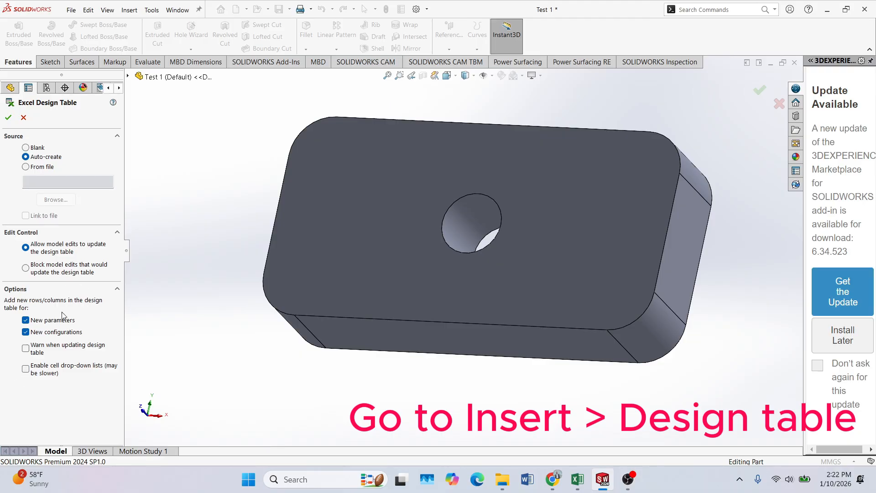
pyautogui.click(8, 118)
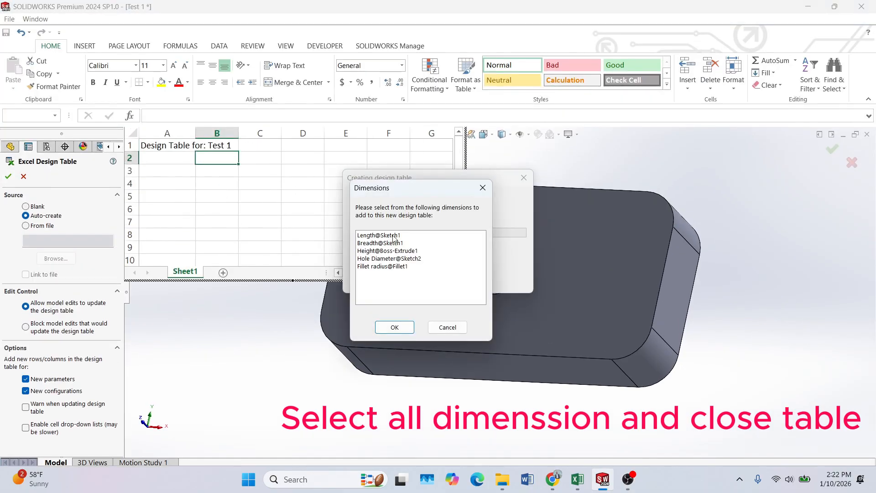
pyautogui.moveTo(393, 236); pyautogui.dragTo(400, 274)
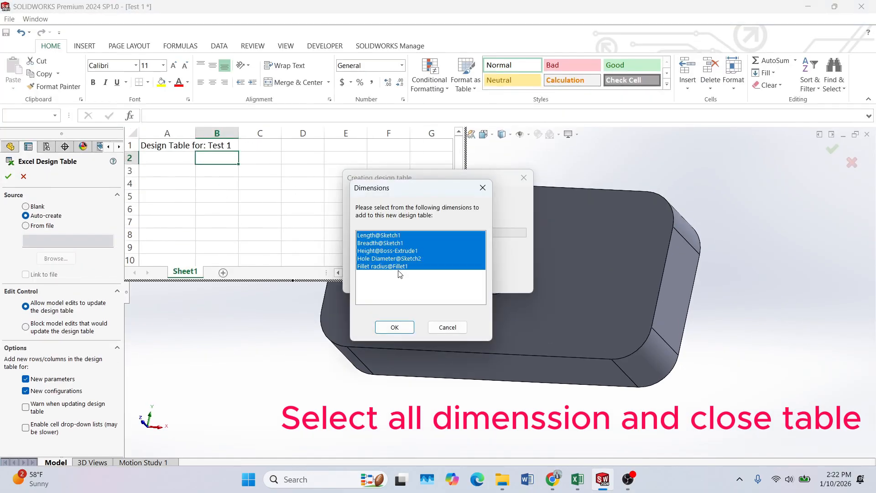
pyautogui.click(394, 327)
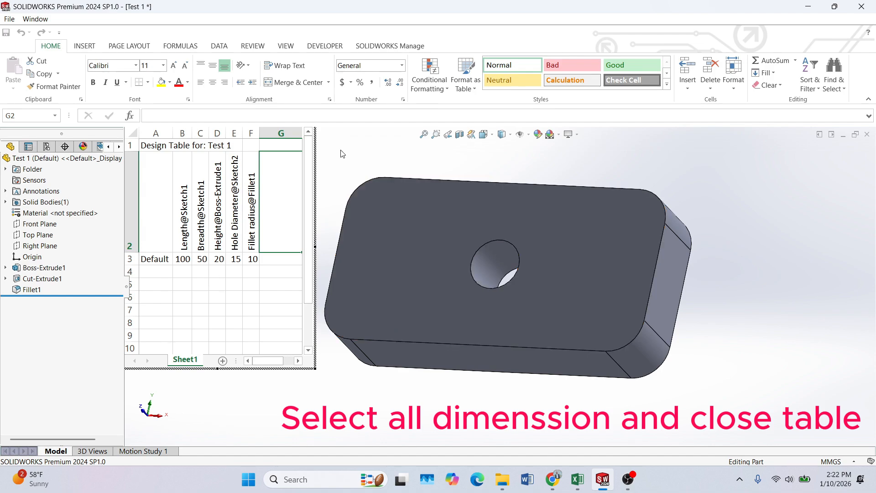
pyautogui.click(351, 159)
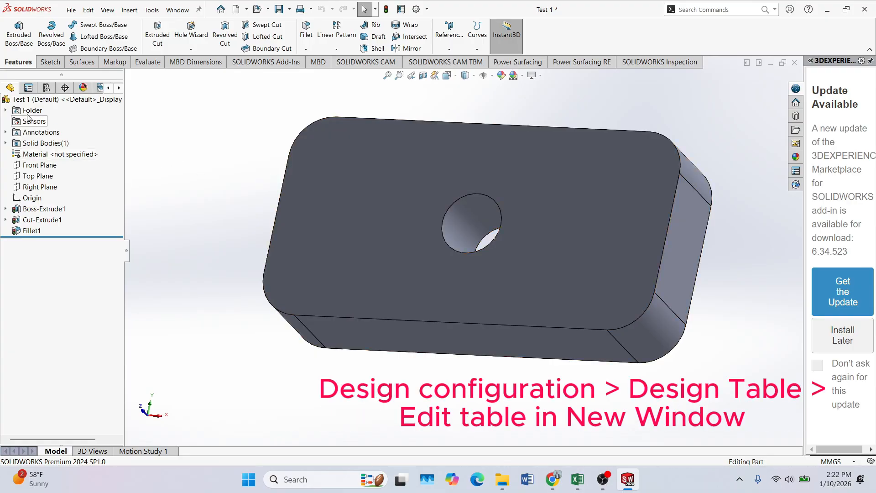
# - Open the part's Excel design table for editing in a new window, without adding any of the offered parameters
pyautogui.click(46, 88)
pyautogui.click(16, 132)
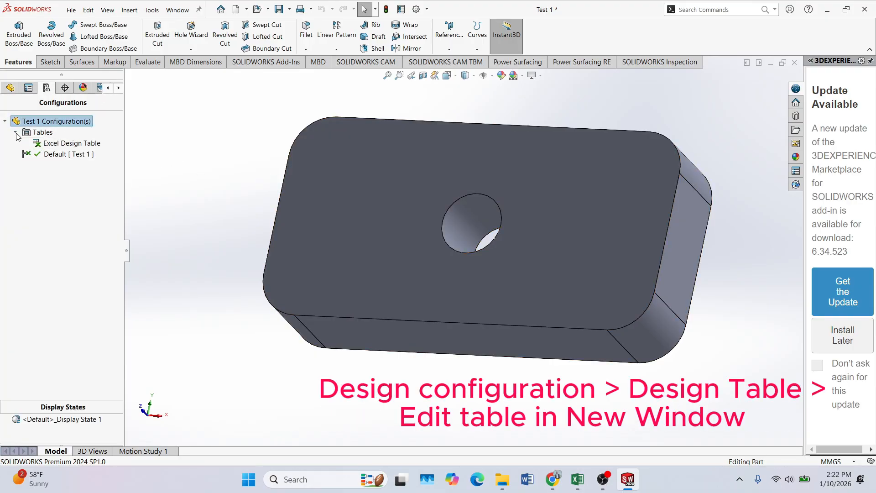
pyautogui.rightClick(62, 142)
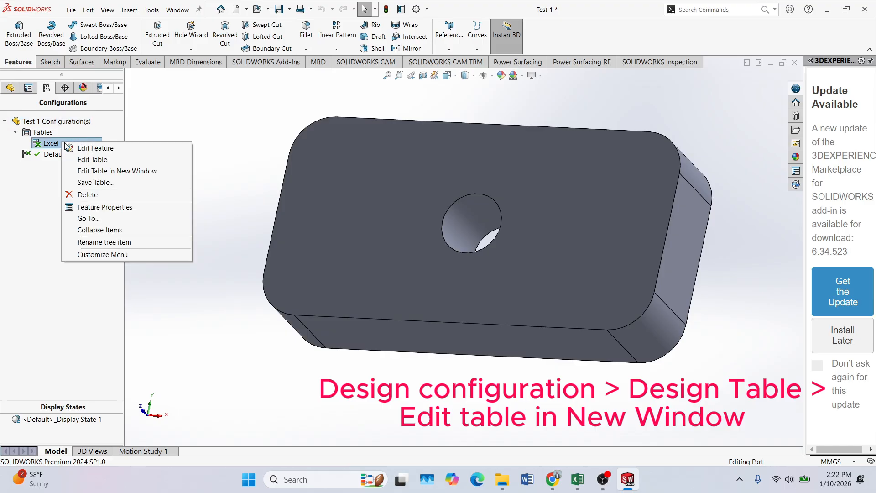
pyautogui.click(109, 171)
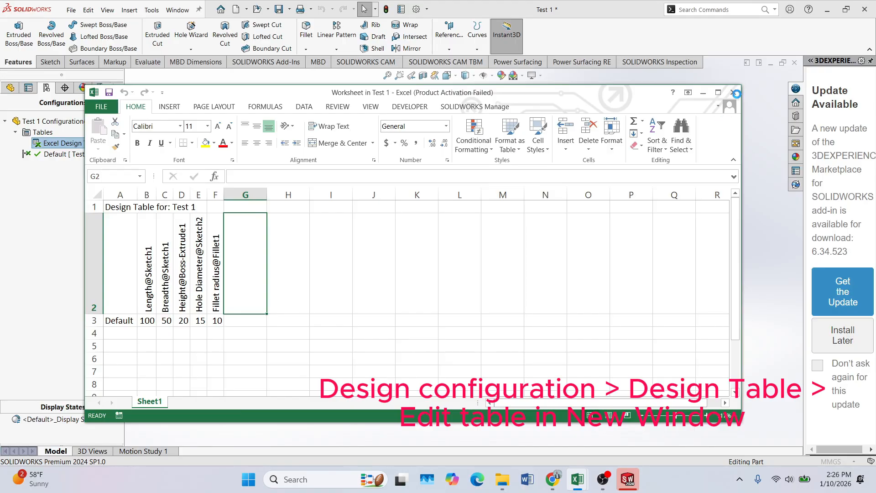
pyautogui.click(867, 5)
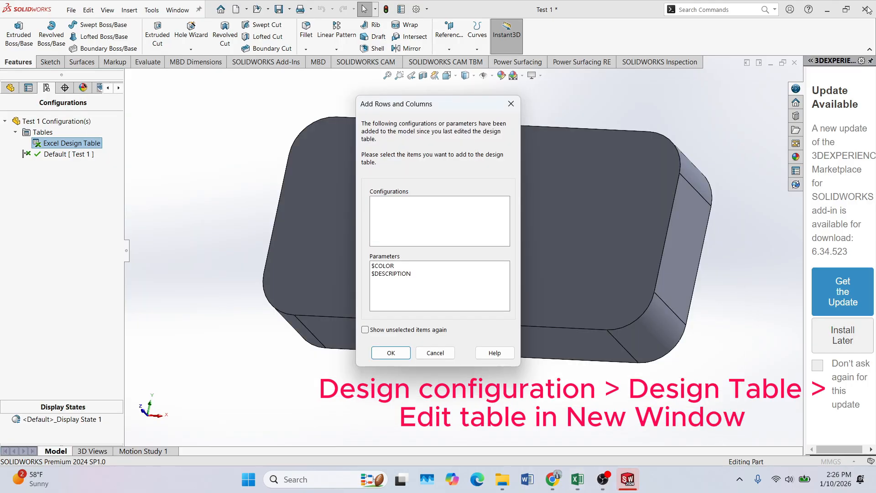
pyautogui.click(392, 352)
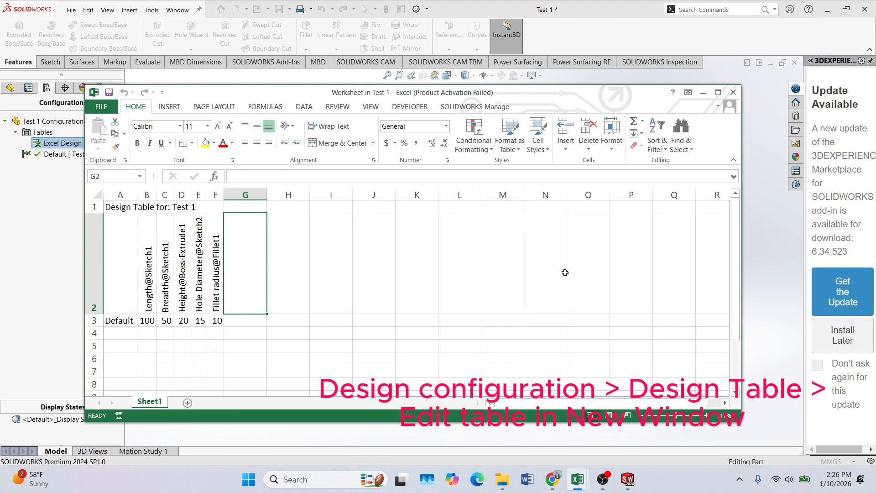
# - Bring up the Test workbook in Excel and place the design table worksheet in front of it
pyautogui.moveTo(574, 95); pyautogui.dragTo(611, 62)
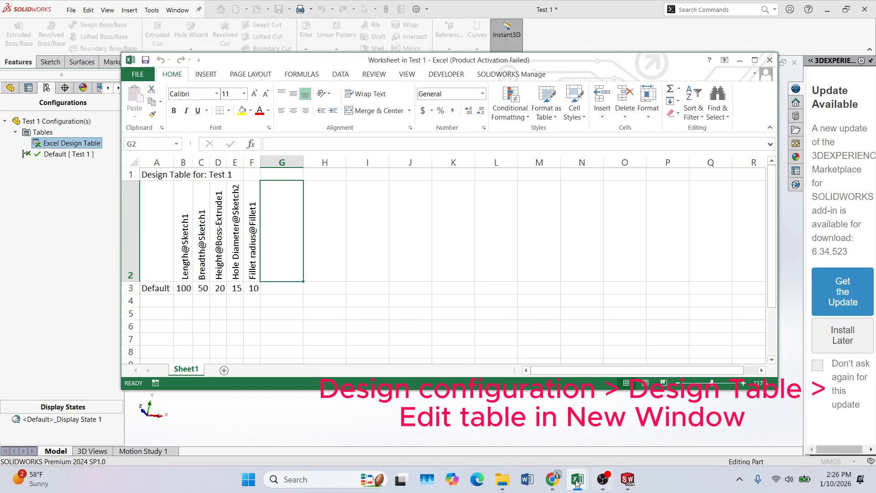
pyautogui.click(577, 431)
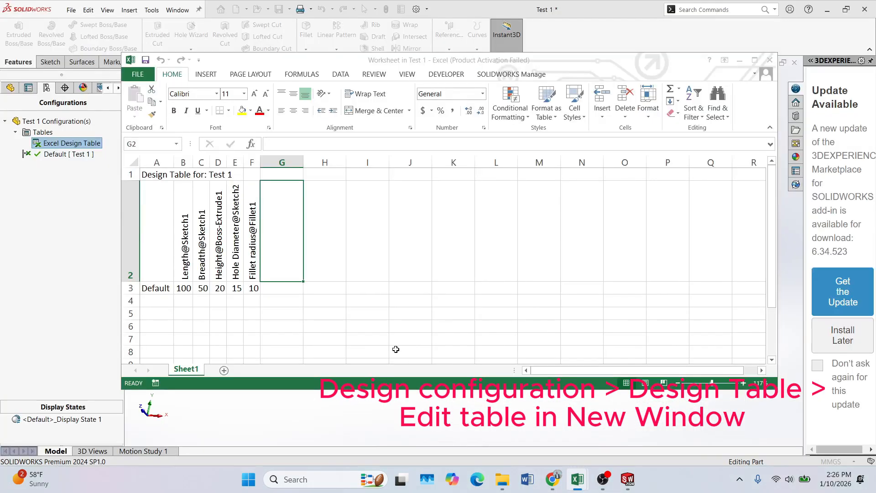
pyautogui.moveTo(578, 479)
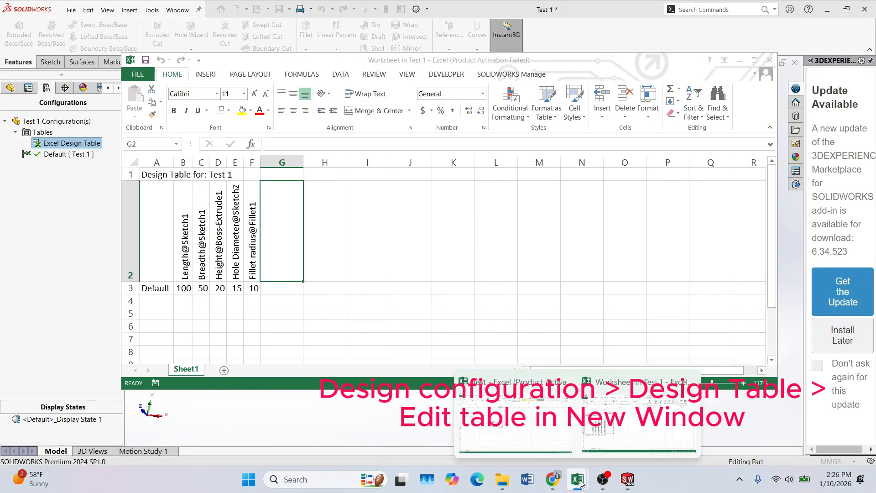
pyautogui.click(536, 423)
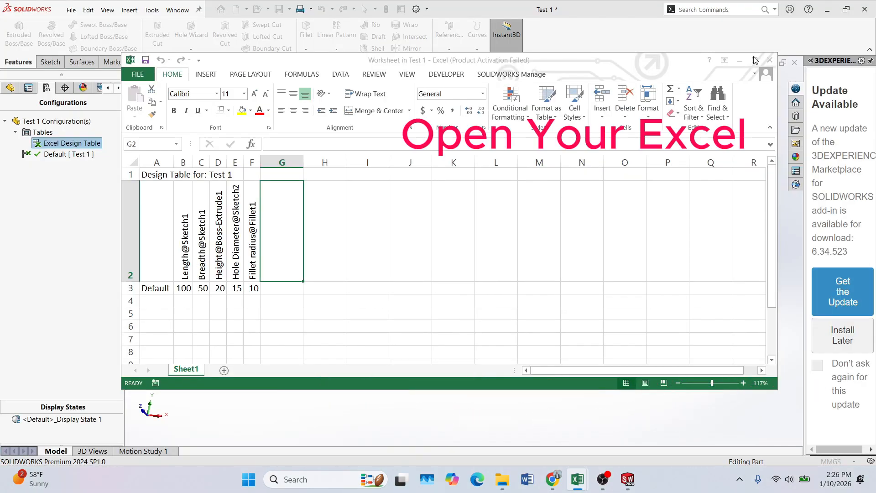
pyautogui.click(739, 60)
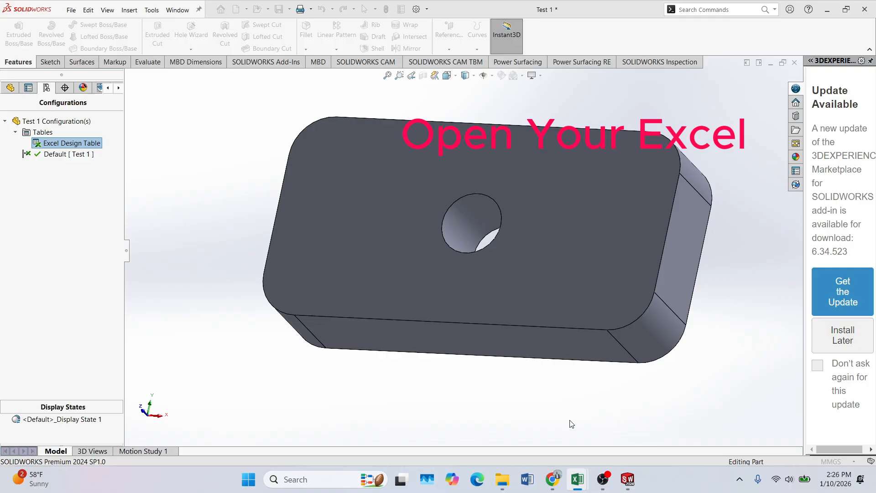
pyautogui.click(732, 137)
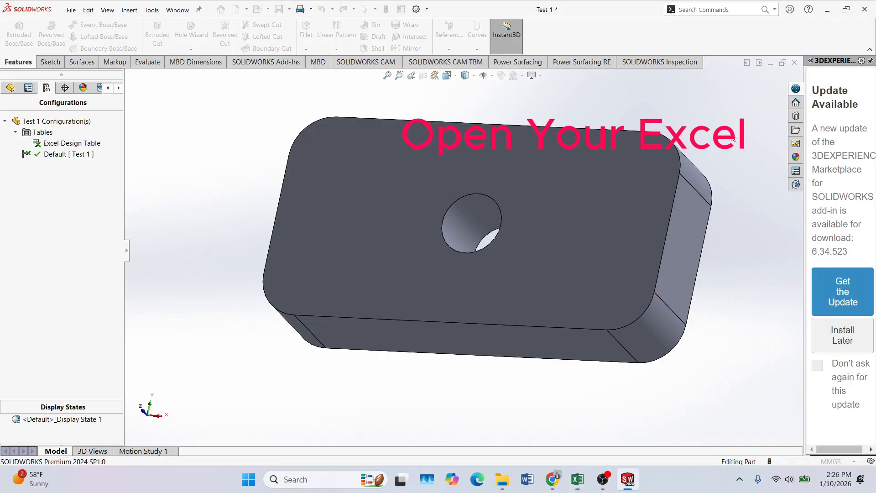
pyautogui.click(826, 14)
pyautogui.moveTo(577, 478)
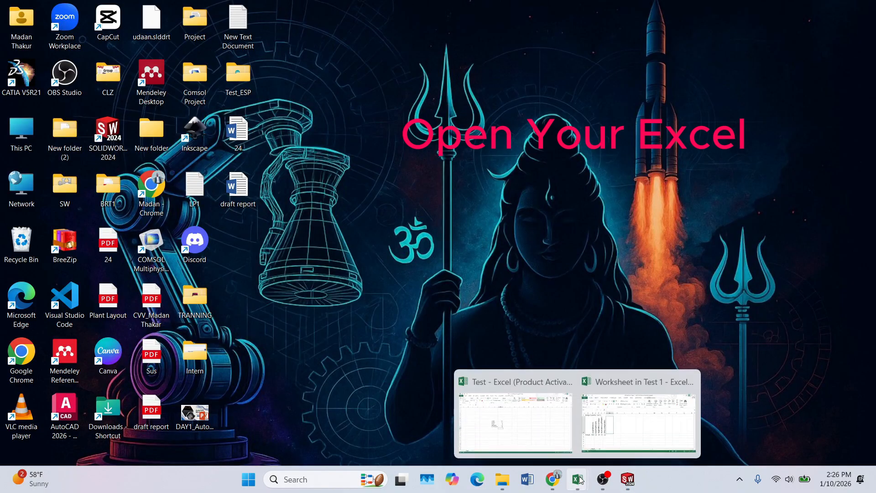
pyautogui.click(553, 435)
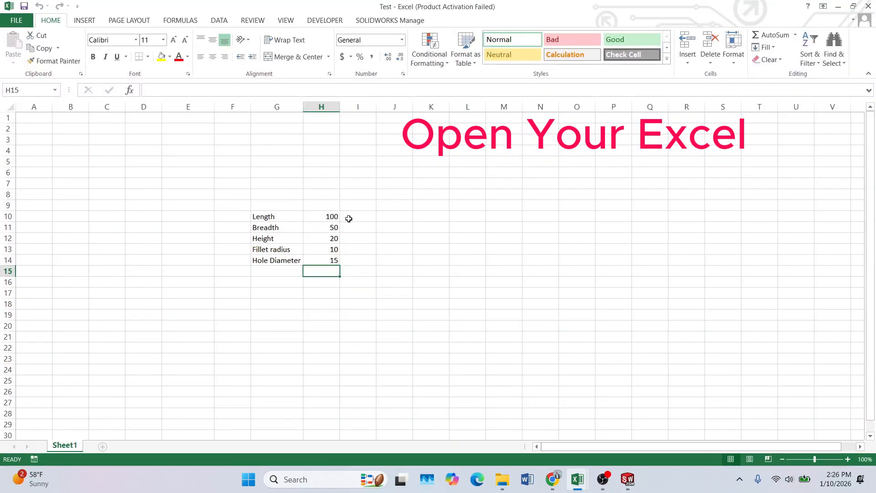
pyautogui.click(348, 217)
pyautogui.moveTo(586, 485)
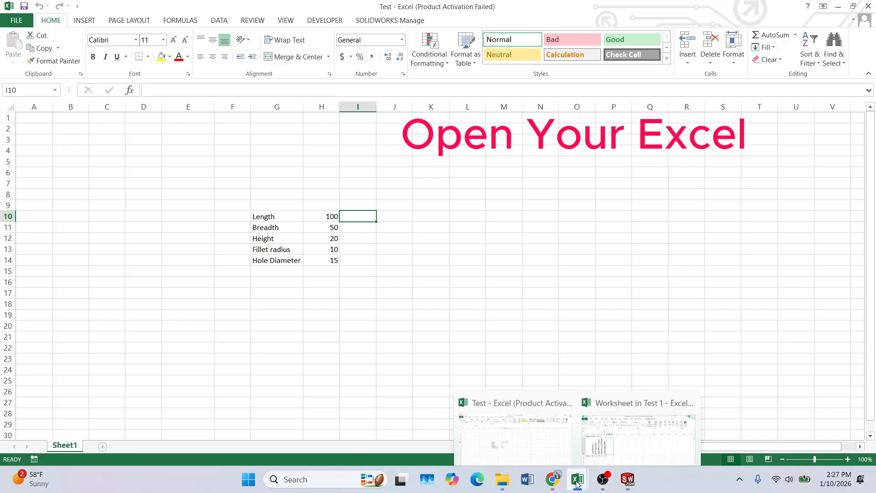
pyautogui.click(621, 413)
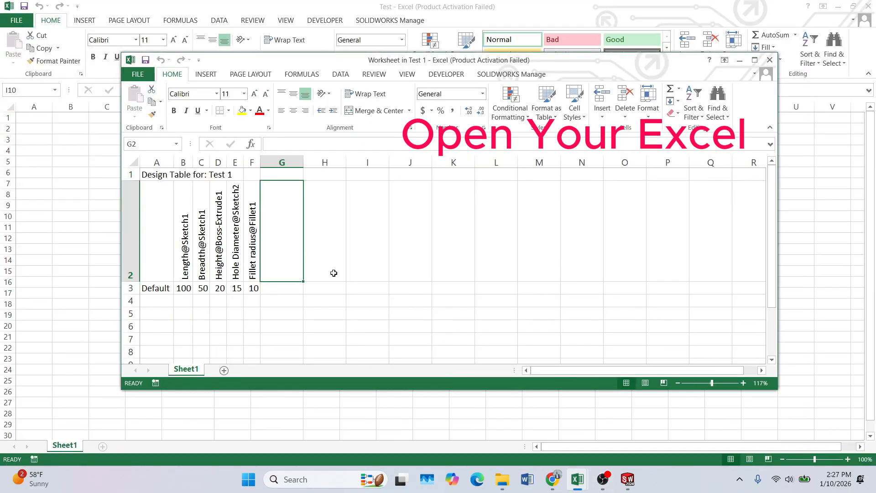
# - Shrink the design table window beside the source values and link the Default configuration's length to cell H10 of the Test workbook
pyautogui.click(182, 290)
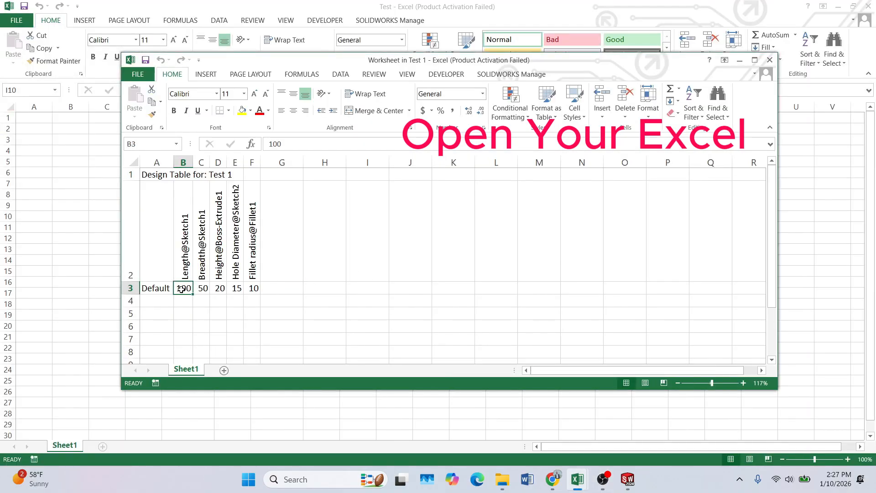
pyautogui.write('=')
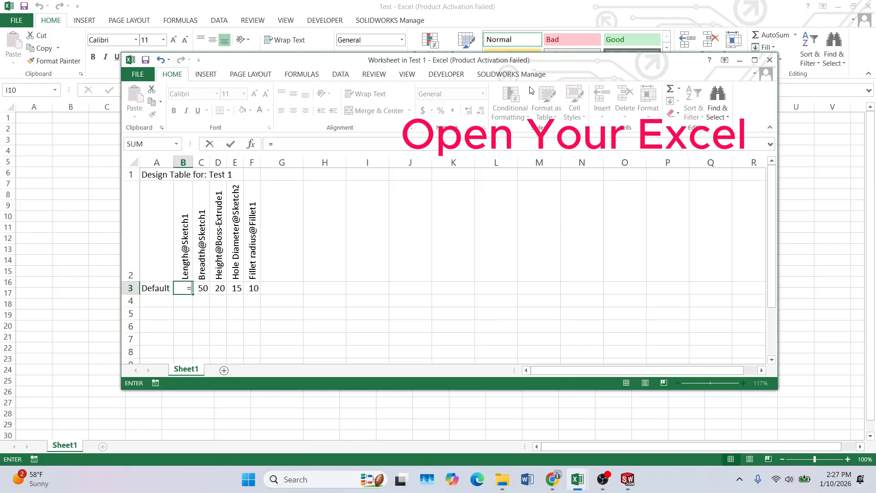
pyautogui.moveTo(557, 60); pyautogui.dragTo(604, 56)
pyautogui.moveTo(827, 381); pyautogui.dragTo(383, 353)
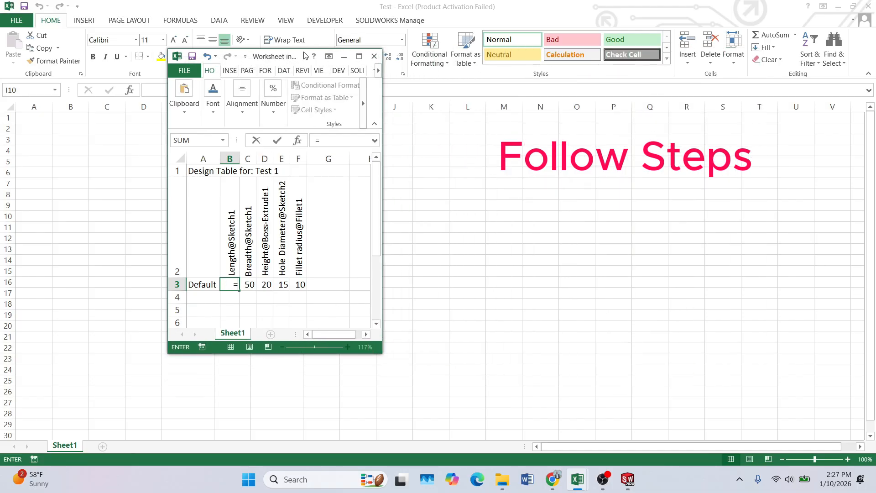
pyautogui.moveTo(305, 55); pyautogui.dragTo(564, 68)
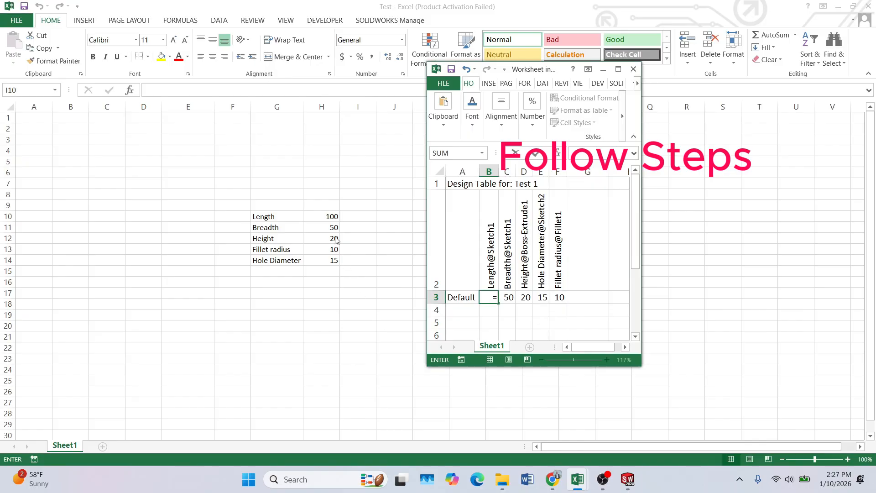
pyautogui.click(331, 217)
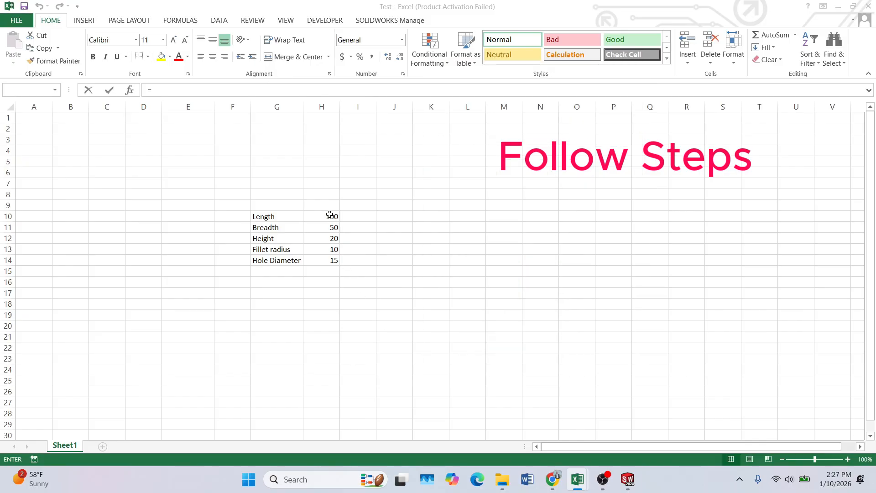
pyautogui.click(329, 218)
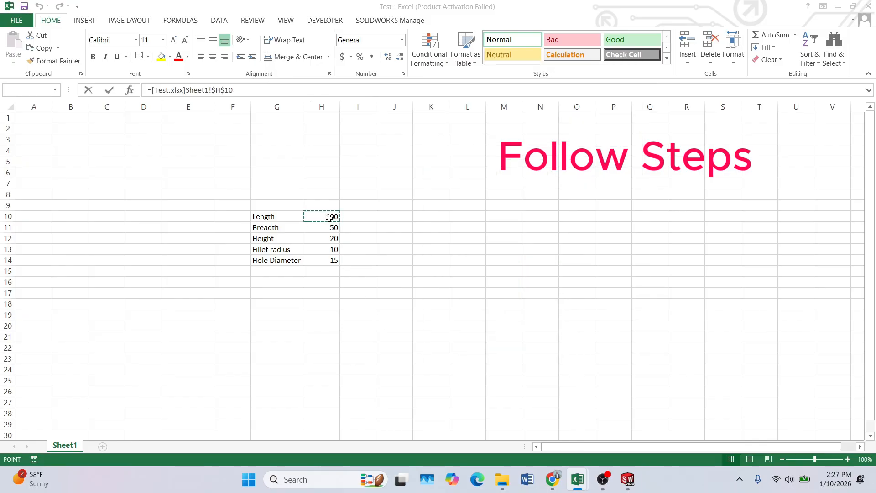
pyautogui.press('Return')
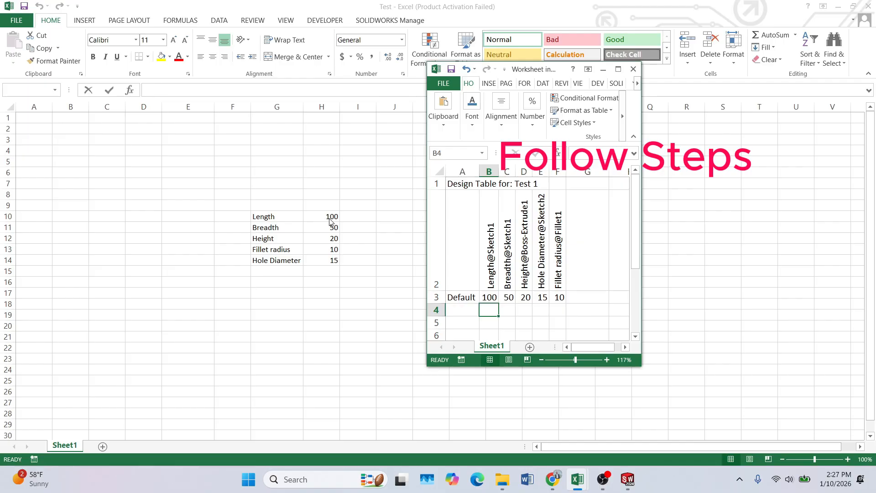
# - Link the Default configuration's breadth in the design table to cell H11 of the Test workbook
pyautogui.click(506, 299)
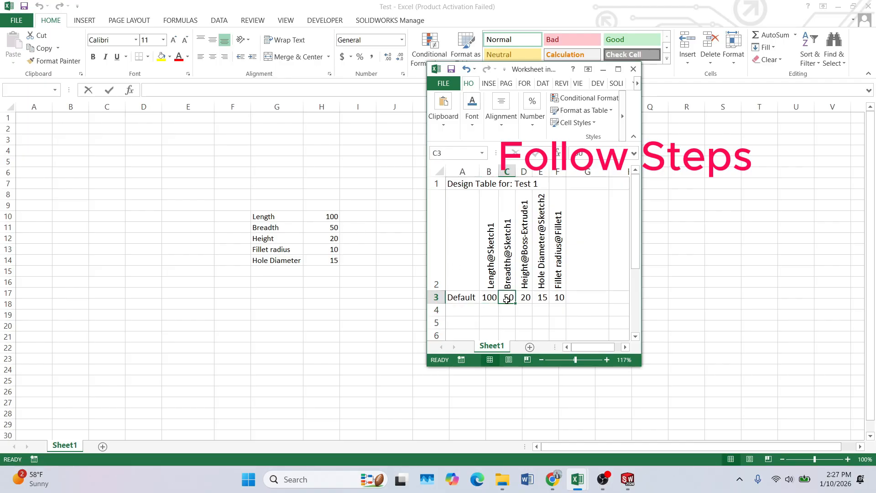
pyautogui.write('=')
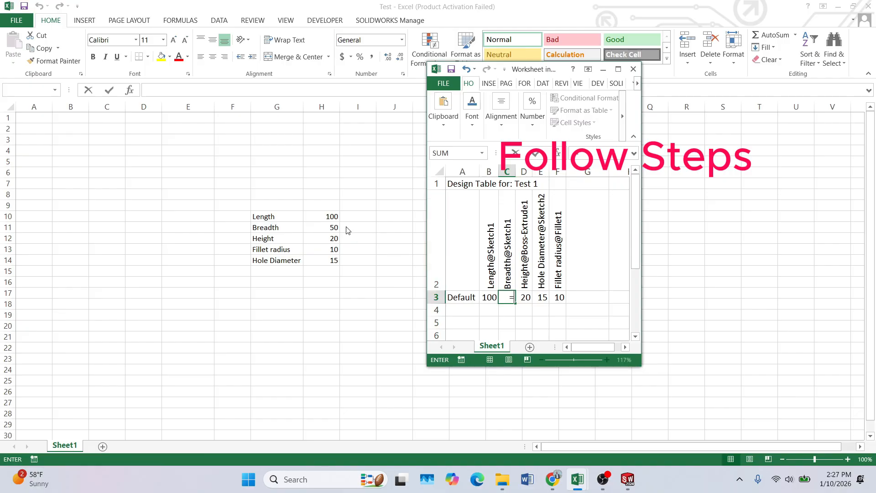
pyautogui.click(329, 229)
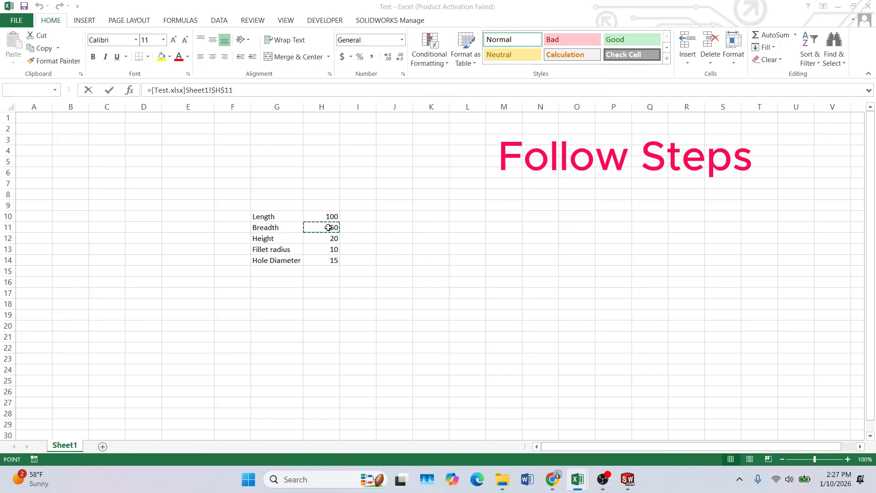
pyautogui.press('Return')
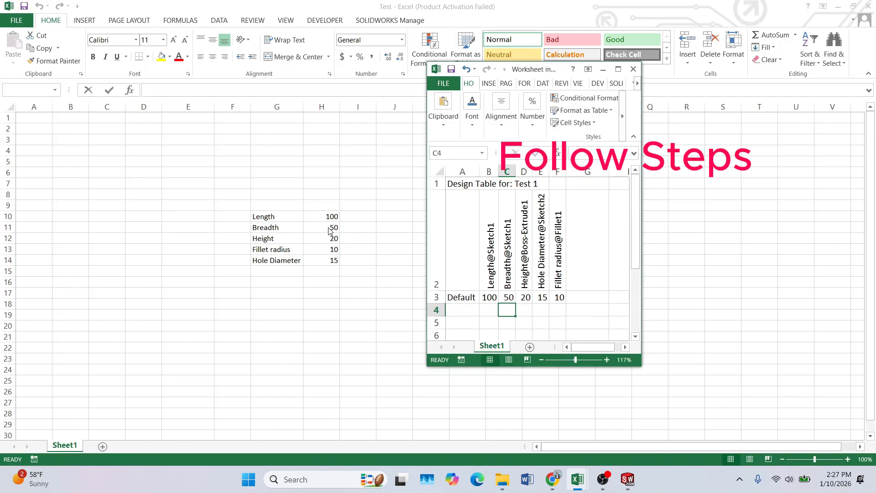
# - Link the Default configuration's height in the design table to cell H12 of the Test workbook
pyautogui.click(525, 297)
pyautogui.write('=')
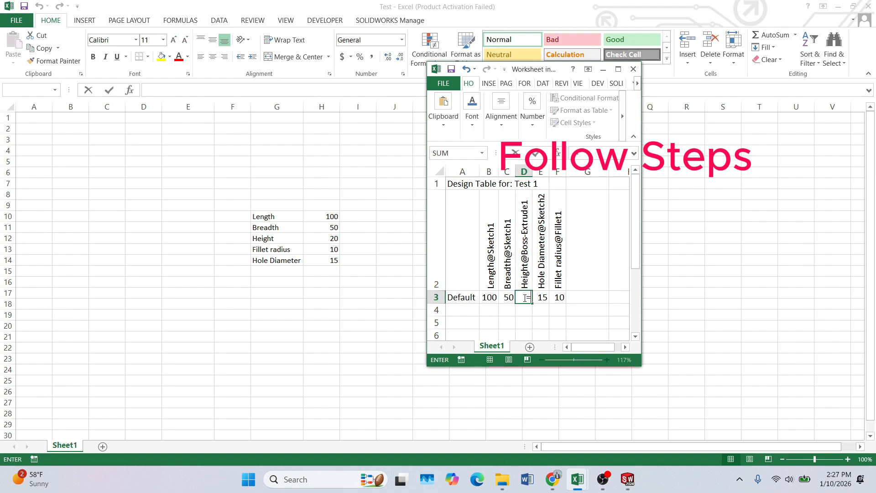
pyautogui.click(333, 238)
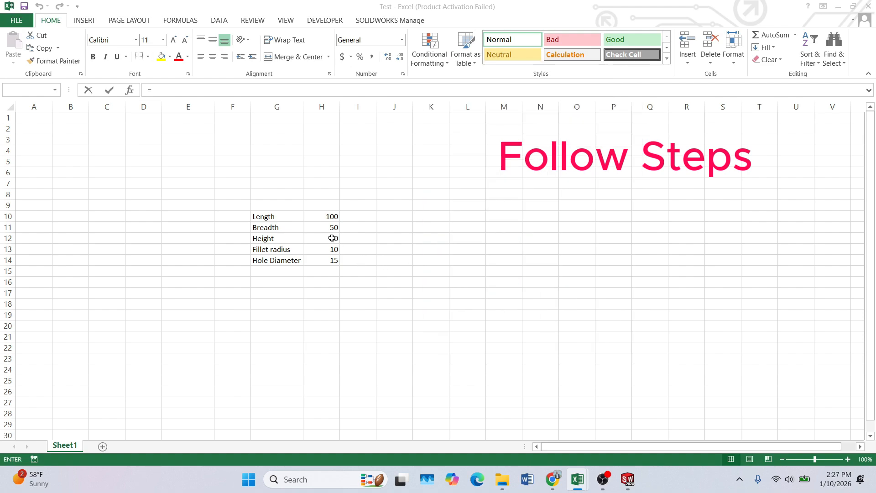
pyautogui.press('Return')
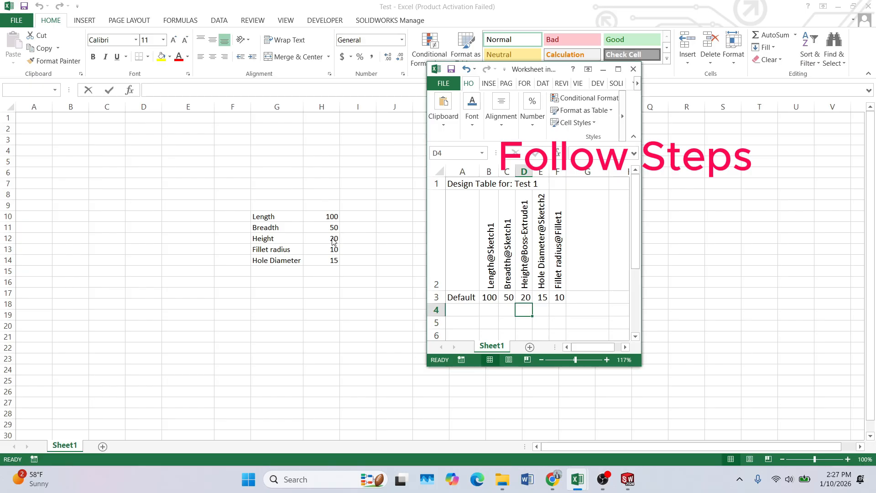
# - Link the Default configuration's hole diameter in the design table to cell H14 of the Test workbook
pyautogui.click(542, 298)
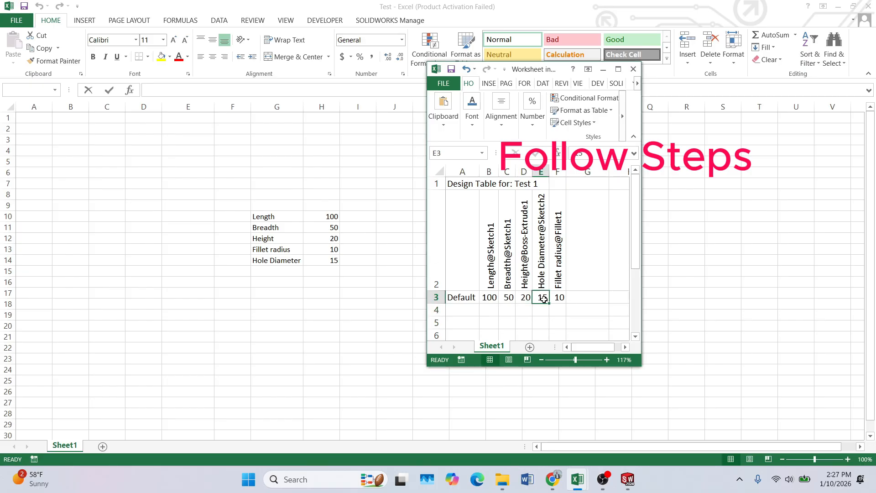
pyautogui.write('=')
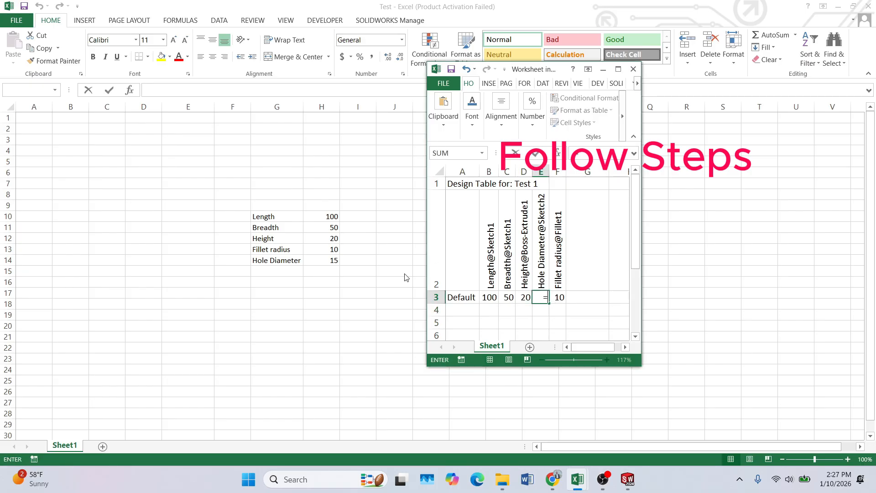
pyautogui.click(334, 259)
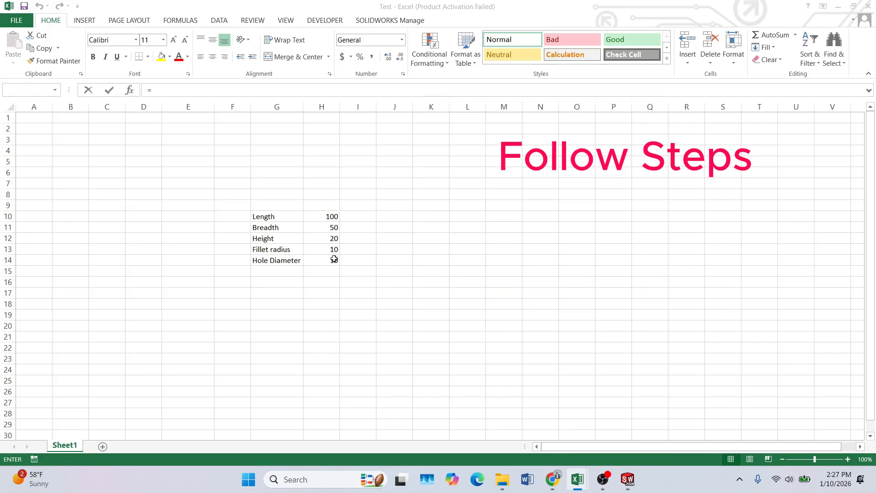
pyautogui.click(335, 260)
pyautogui.press('Return')
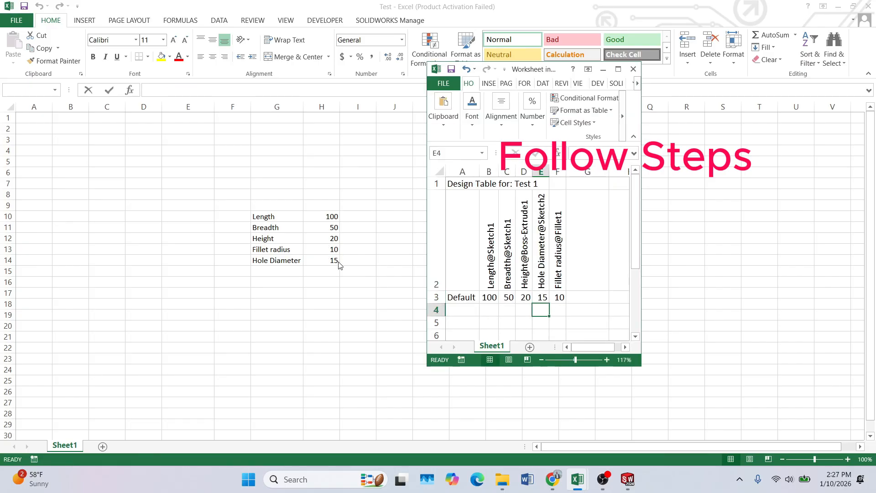
# - Link the Default configuration's fillet radius to cell H13 of the Test workbook and close the design table
pyautogui.click(560, 297)
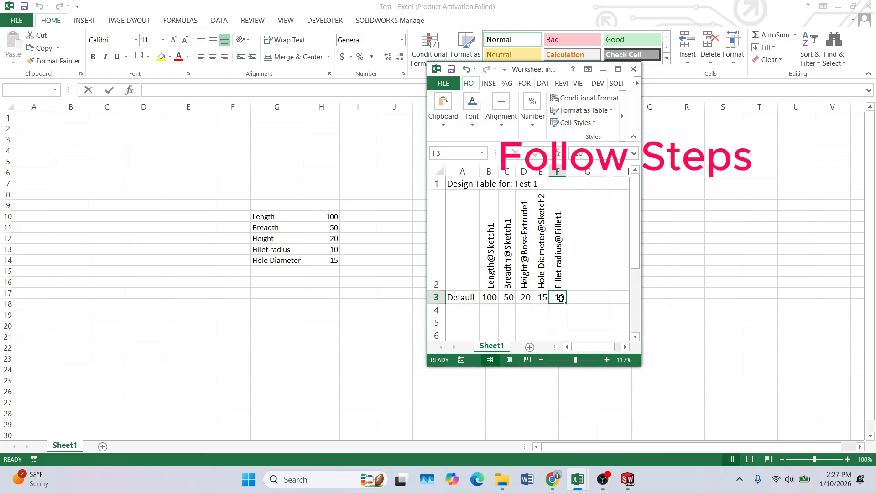
pyautogui.write('=')
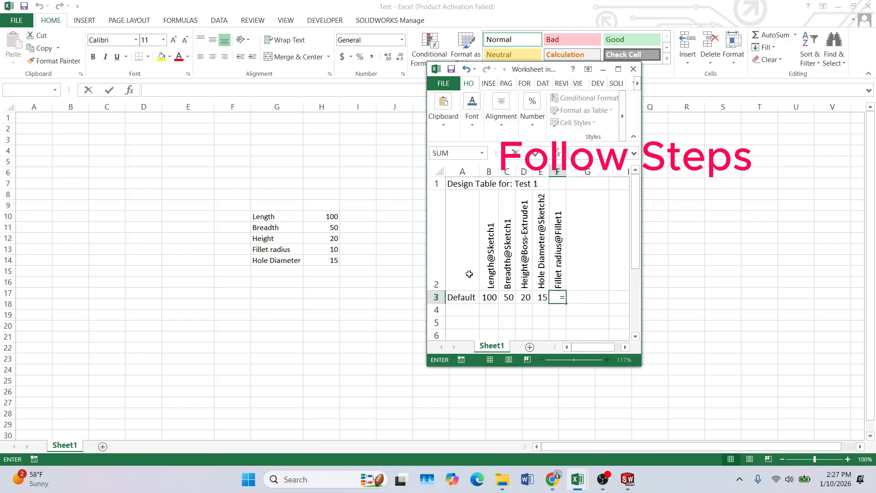
pyautogui.click(334, 250)
pyautogui.press('Return')
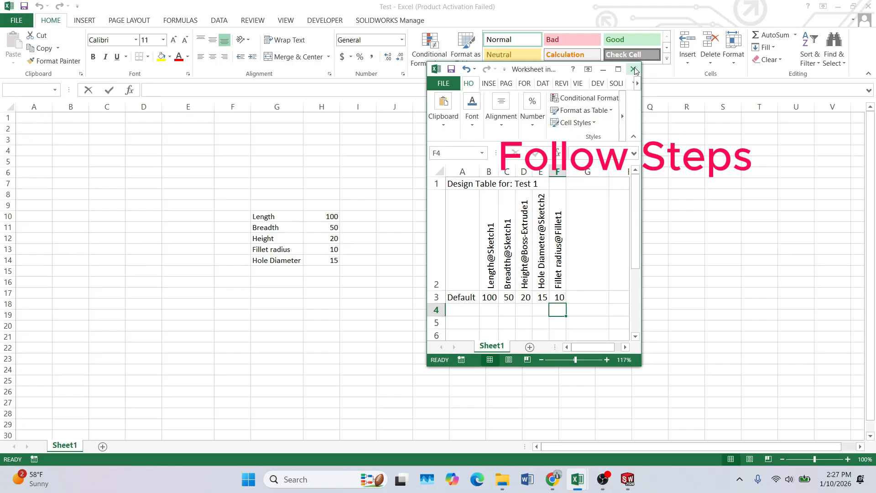
pyautogui.click(635, 69)
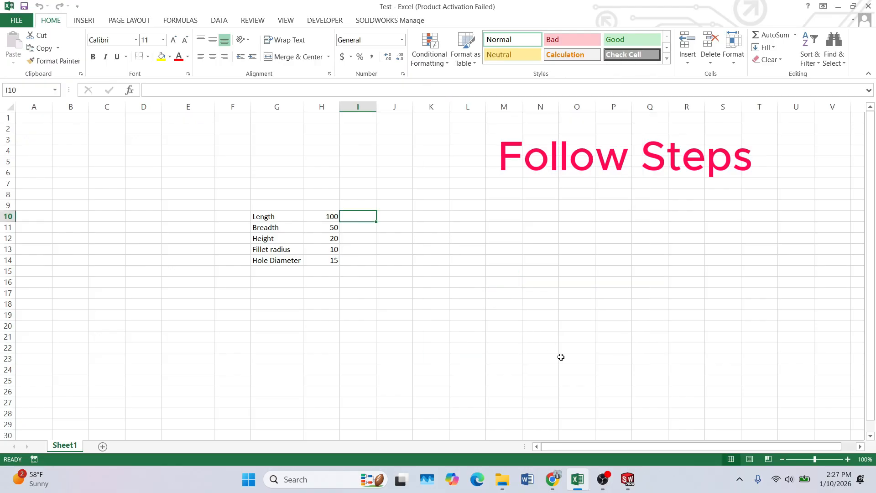
# - Switch back to SOLIDWORKS and display the plate's feature tree
pyautogui.click(627, 479)
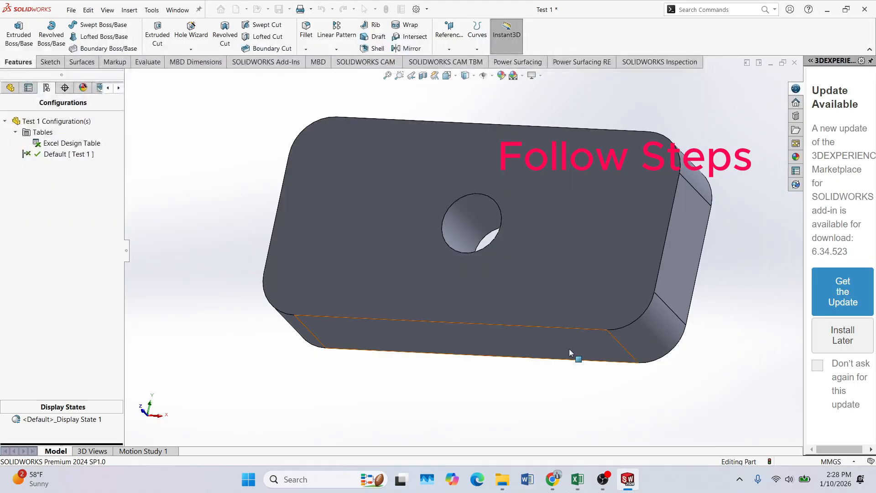
pyautogui.scroll(-1, 526, 234)
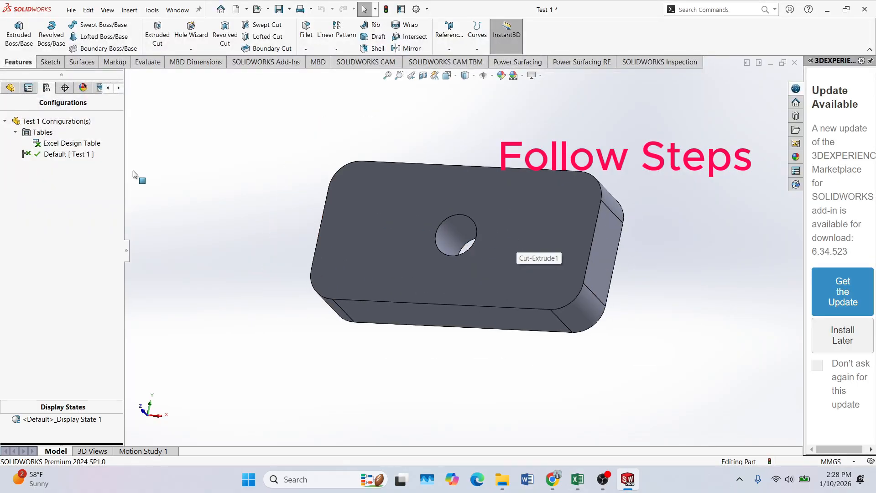
pyautogui.click(10, 88)
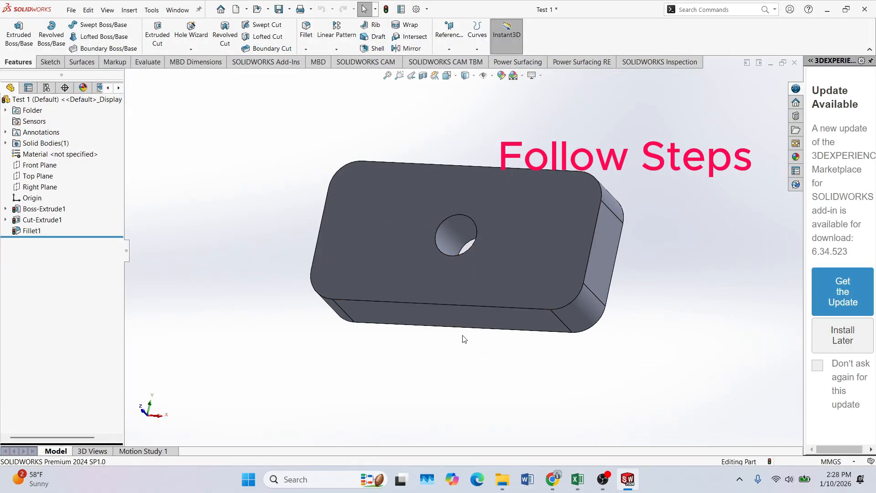
pyautogui.scroll(-1, 491, 280)
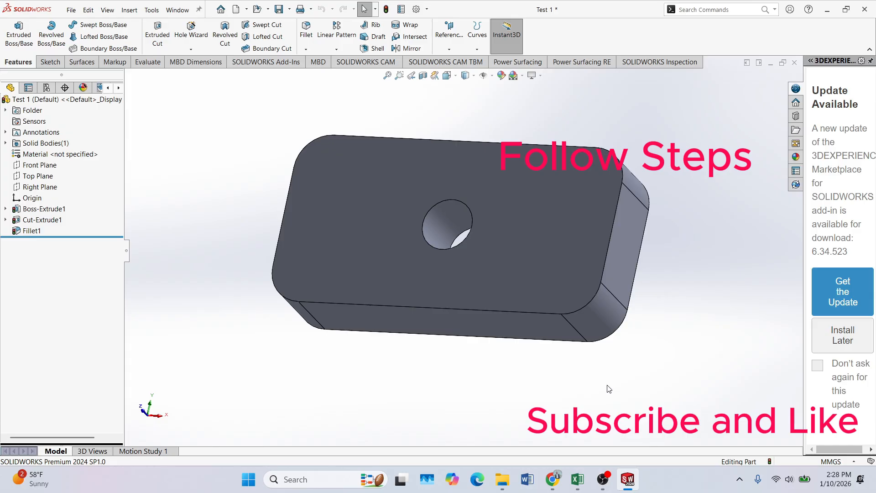
# - Switch to the Test workbook in Excel and set the Length value in cell H10 to 200
pyautogui.click(578, 479)
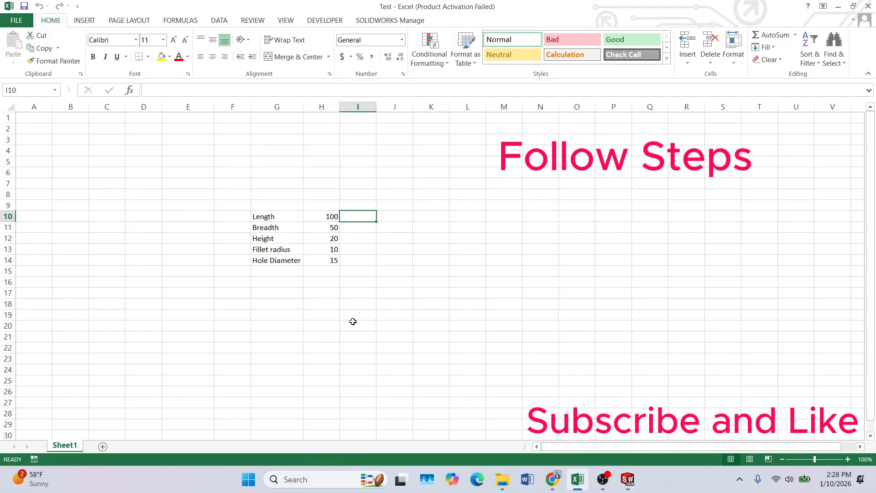
pyautogui.click(328, 217)
pyautogui.write('200')
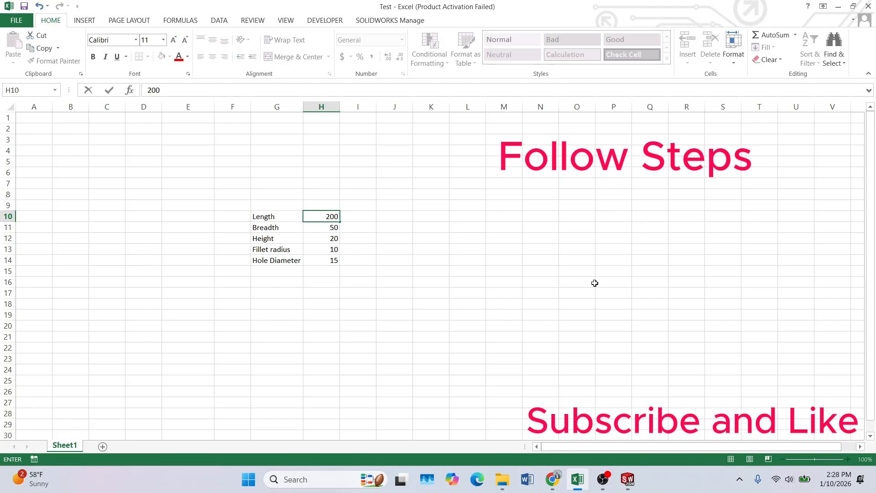
pyautogui.press('Return')
pyautogui.write('\\')
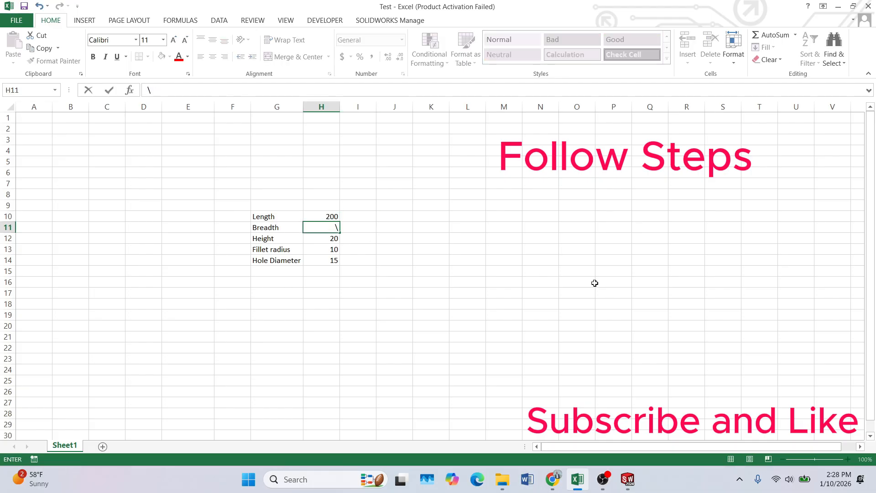